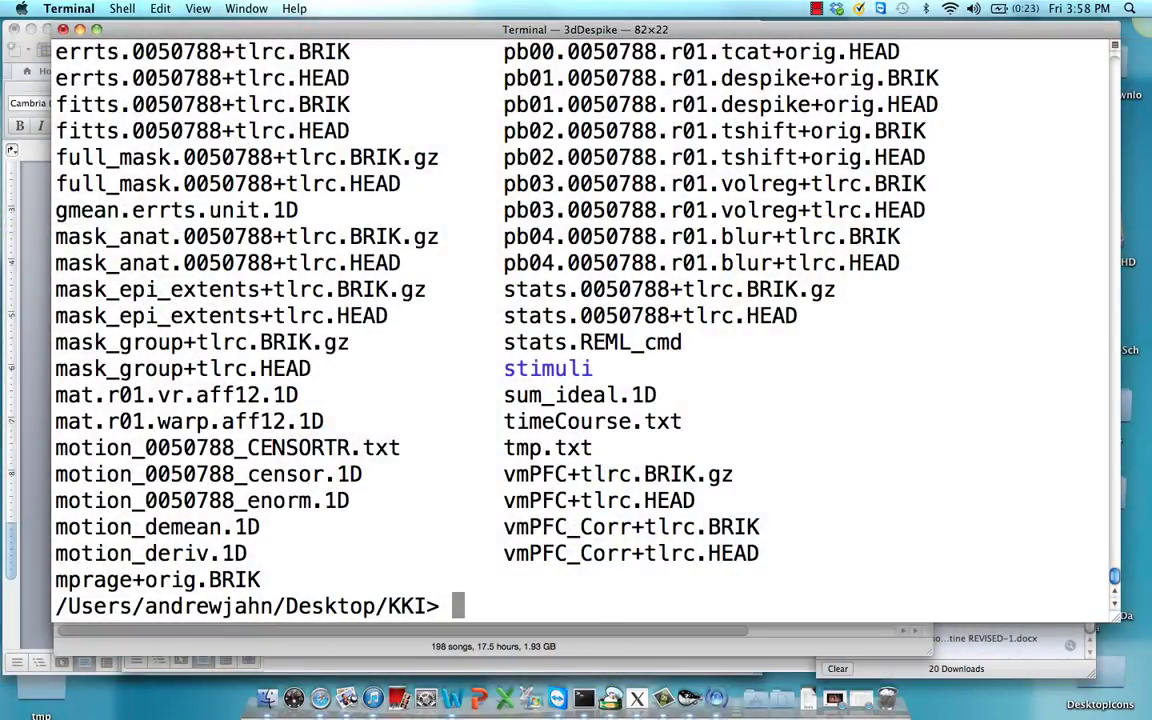
# Convert vmPFC_Corr+tlrc to Fisher z-map Corr_subj0050788_Z with 3dcalc expression log((1+a)/(1-a))/2
pyautogui.write('3d')
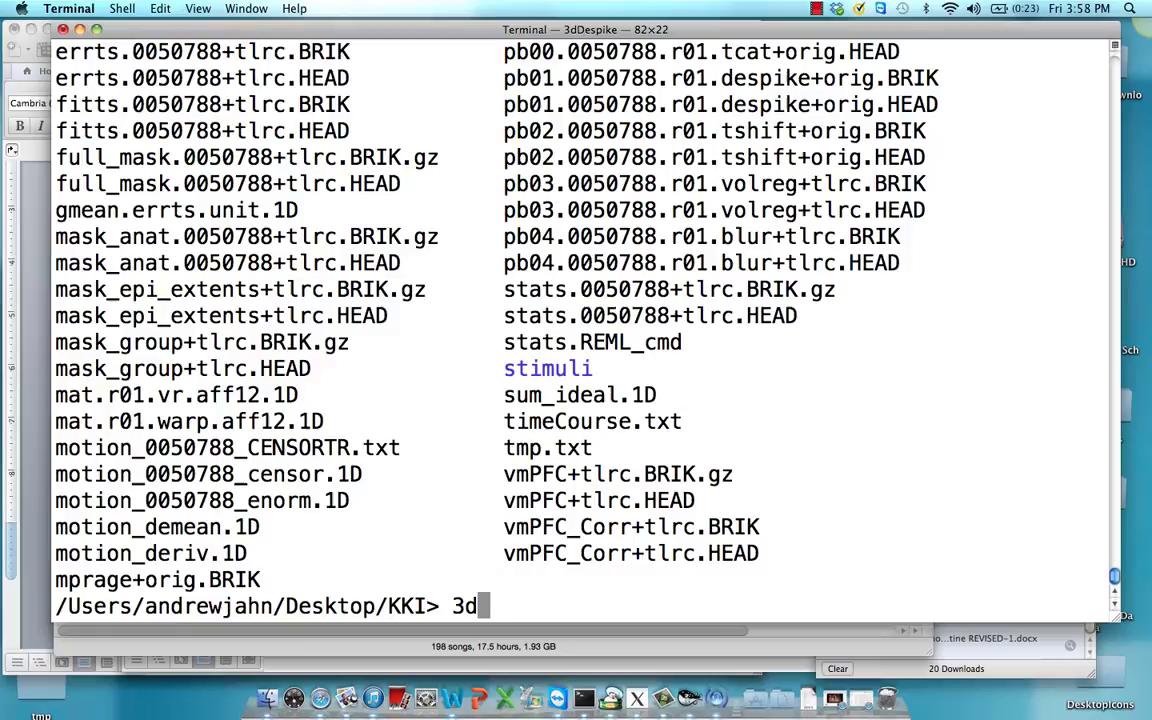
pyautogui.write('calc -a ')
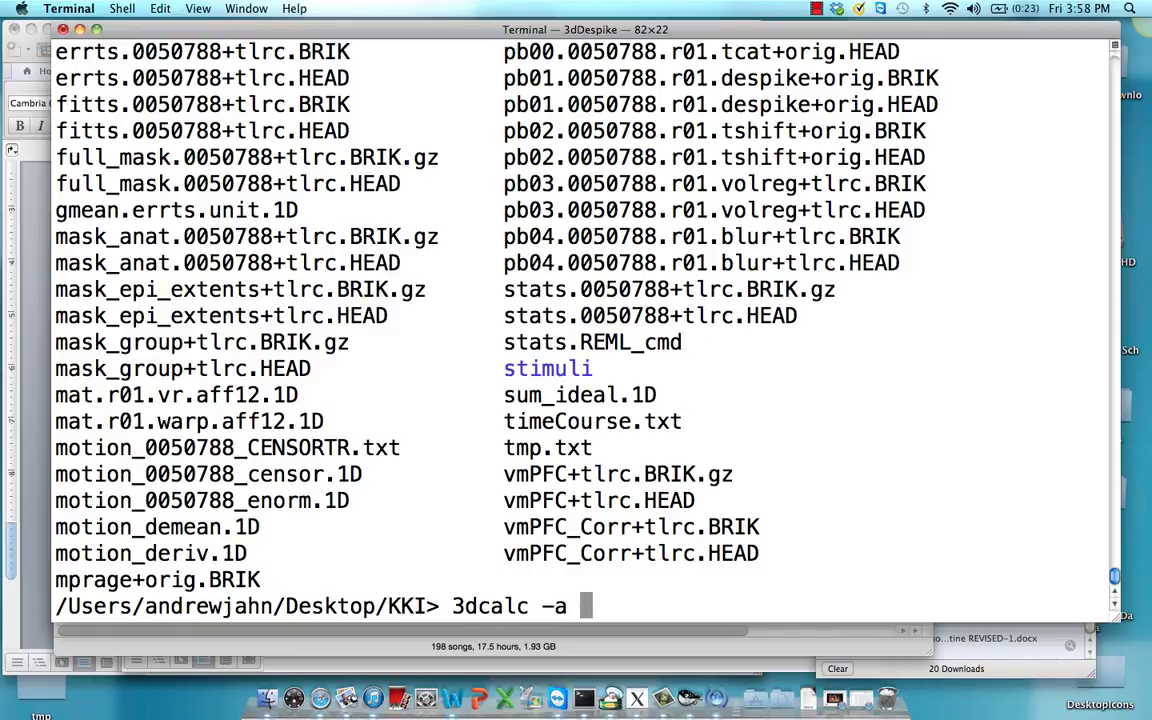
pyautogui.write('vmPFC')
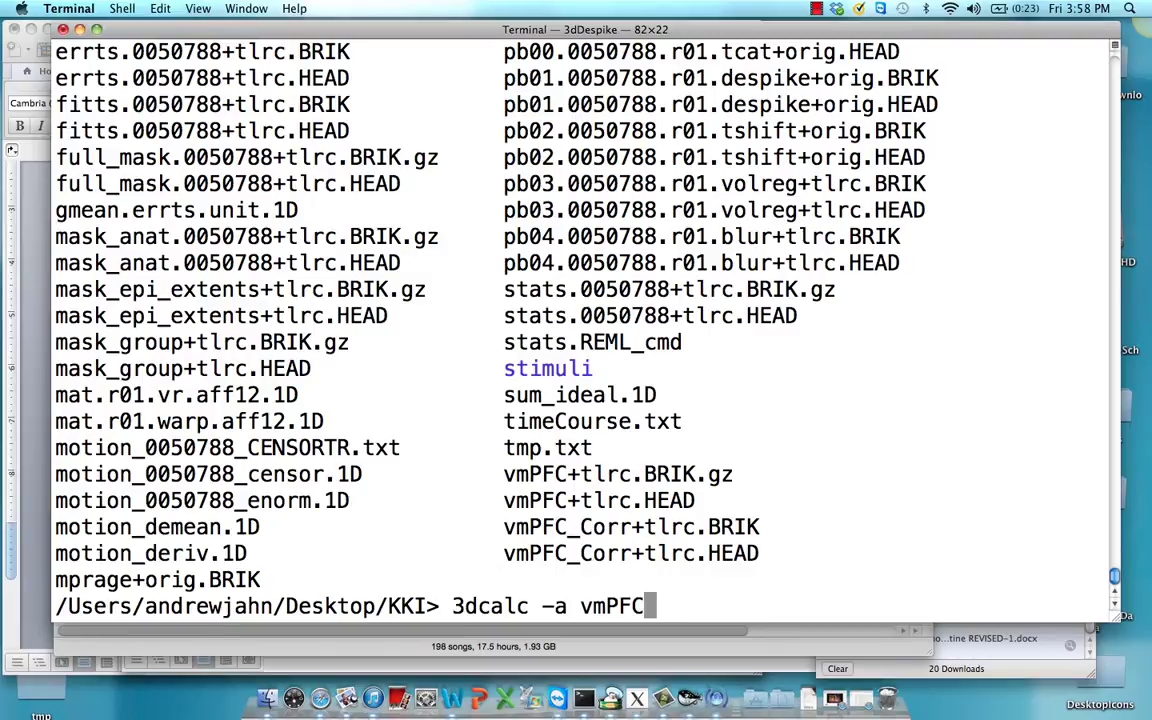
pyautogui.write('_Co')
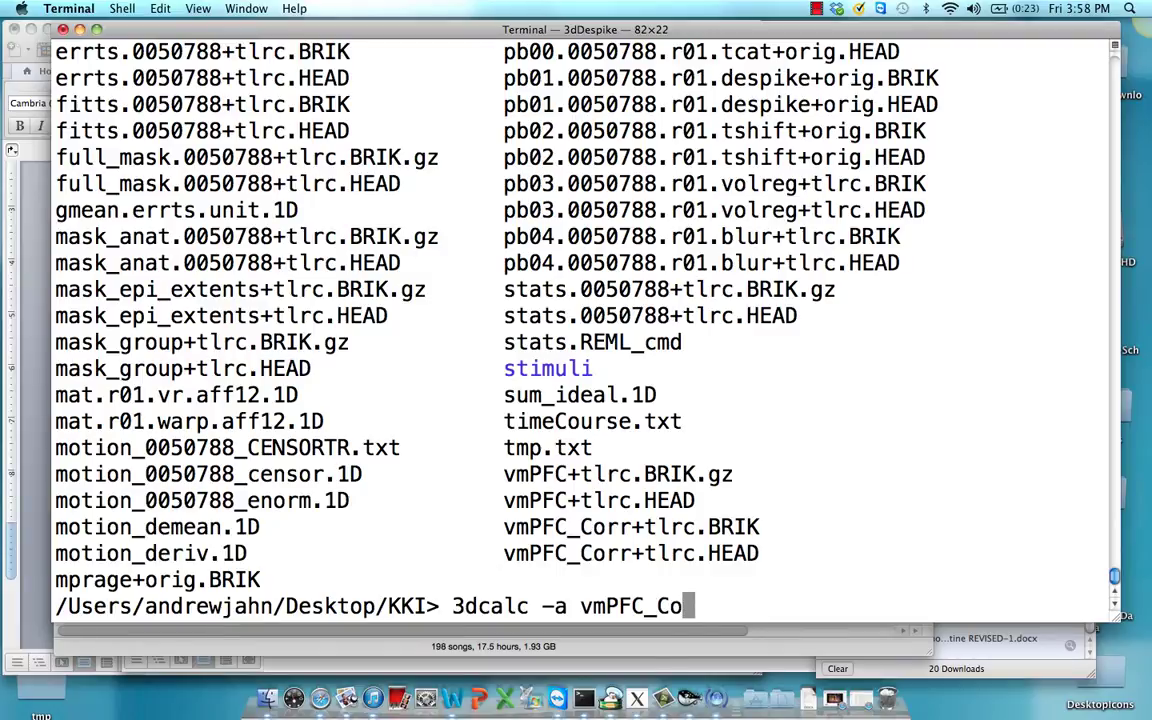
pyautogui.press('Tab')
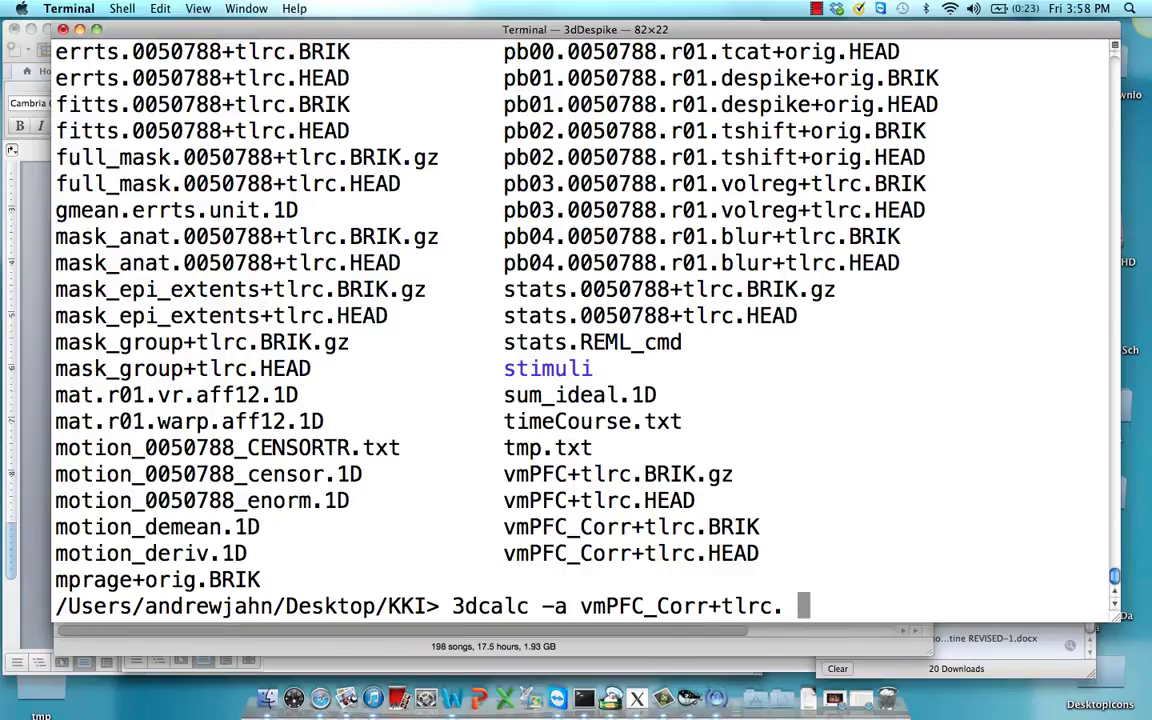
pyautogui.write("-expr 'log((1")
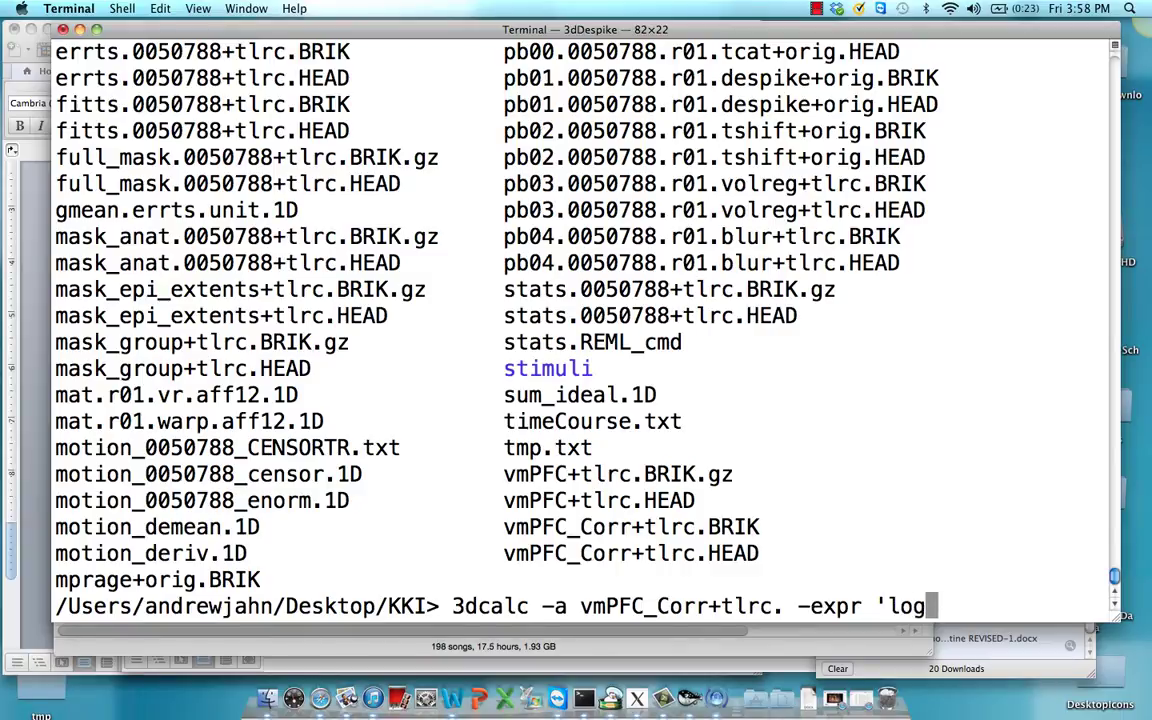
pyautogui.write('+a)/')
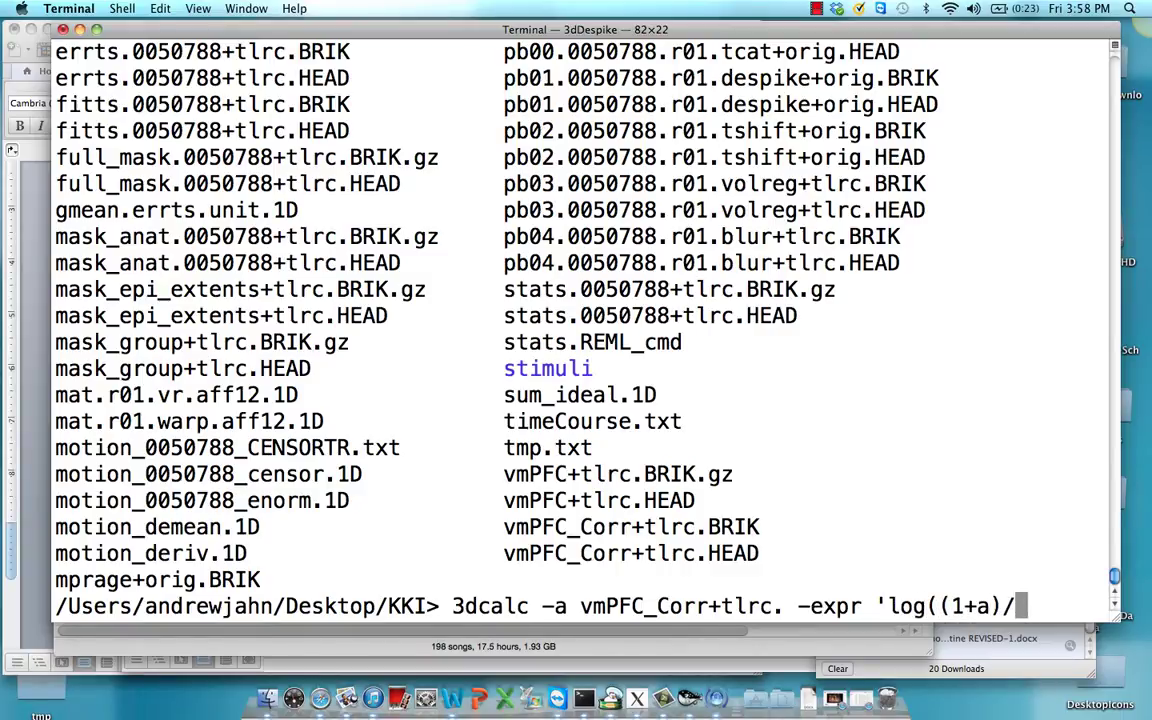
pyautogui.write('(1-a))')
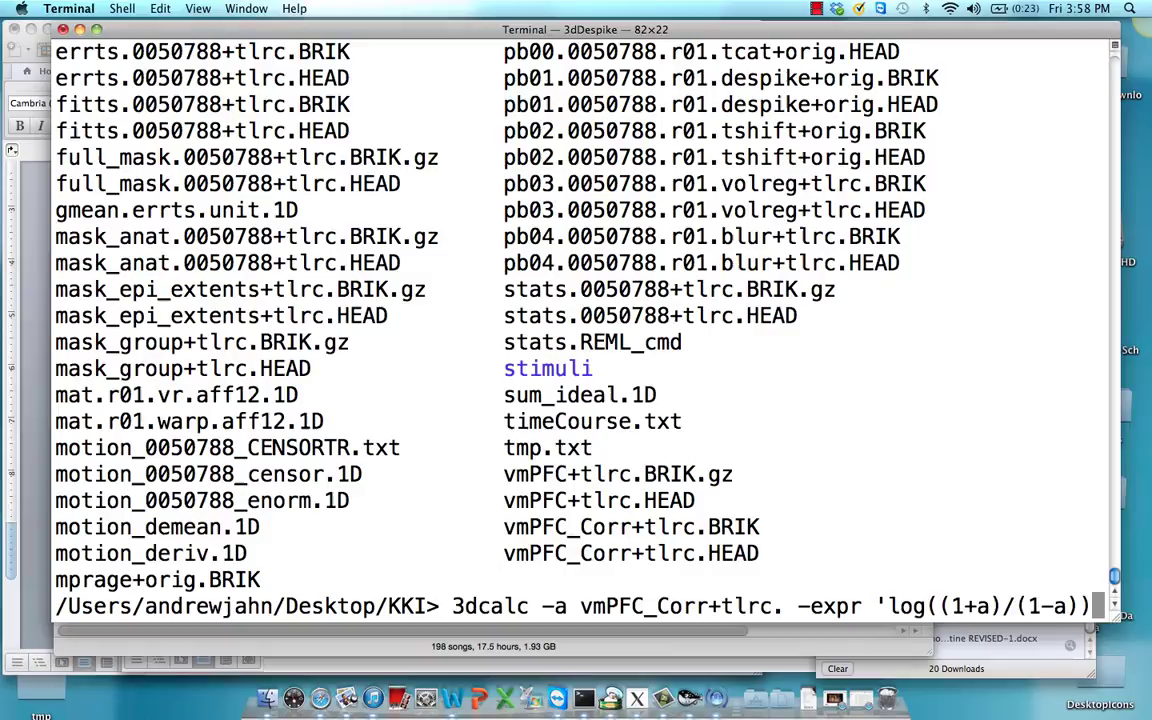
pyautogui.write("/2'")
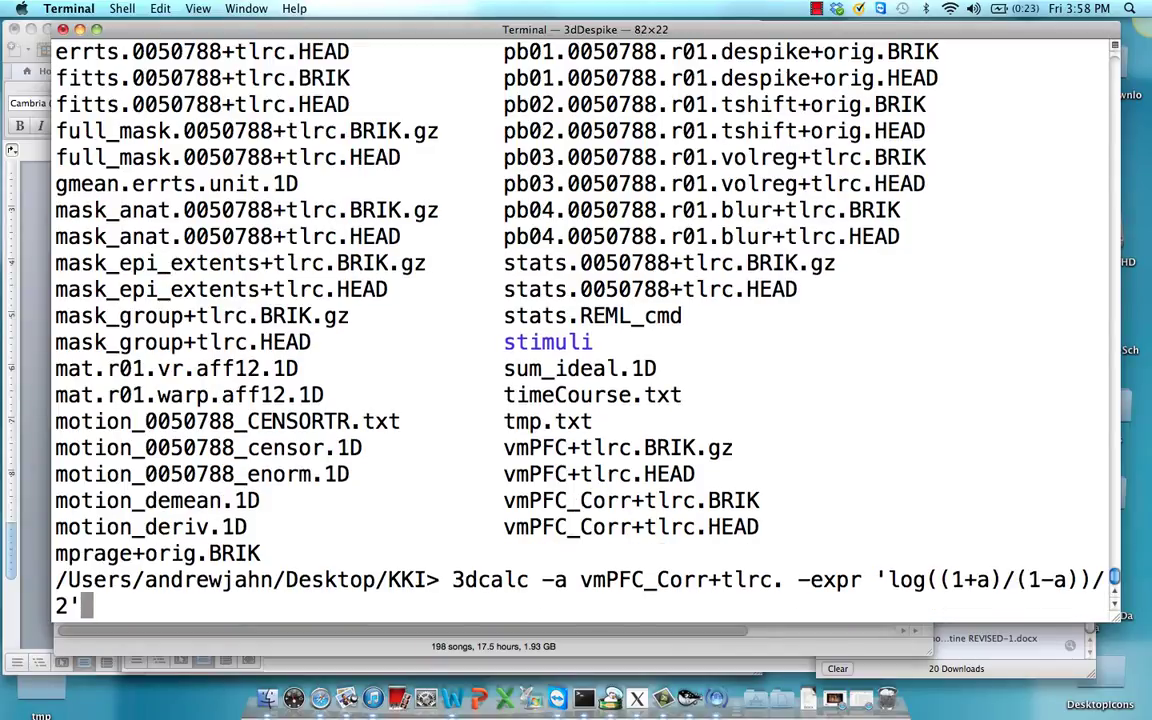
pyautogui.write(' -prefix ')
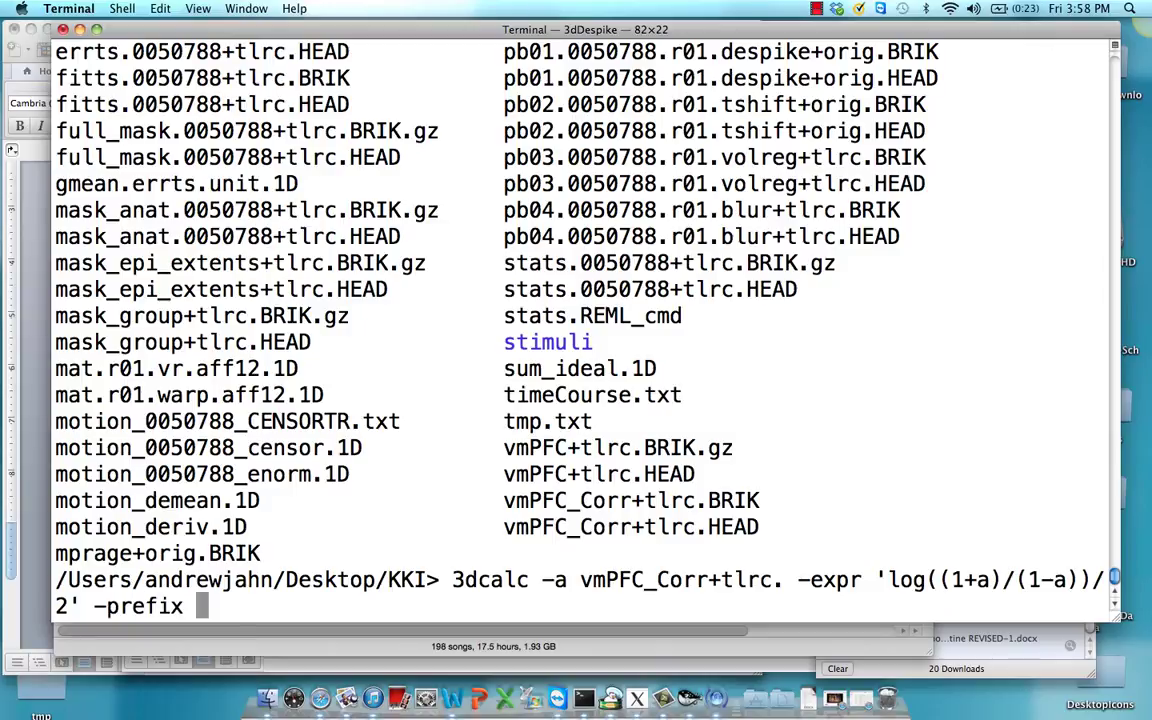
pyautogui.write('Corr_s')
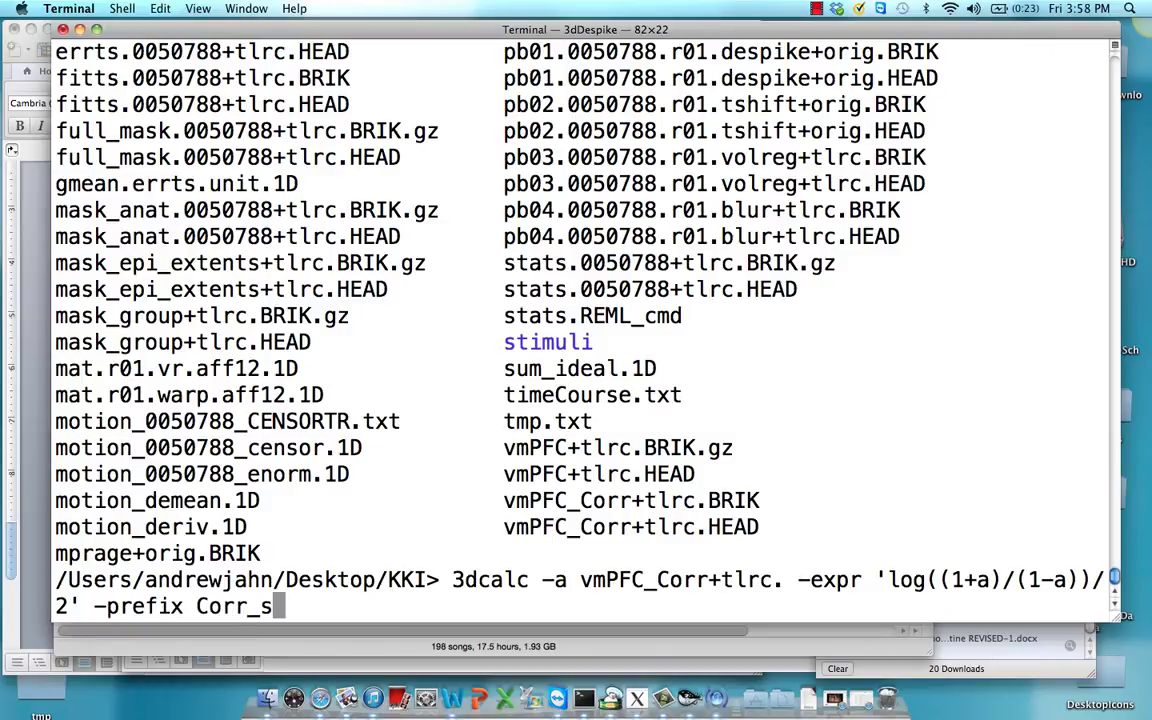
pyautogui.write('ubj005')
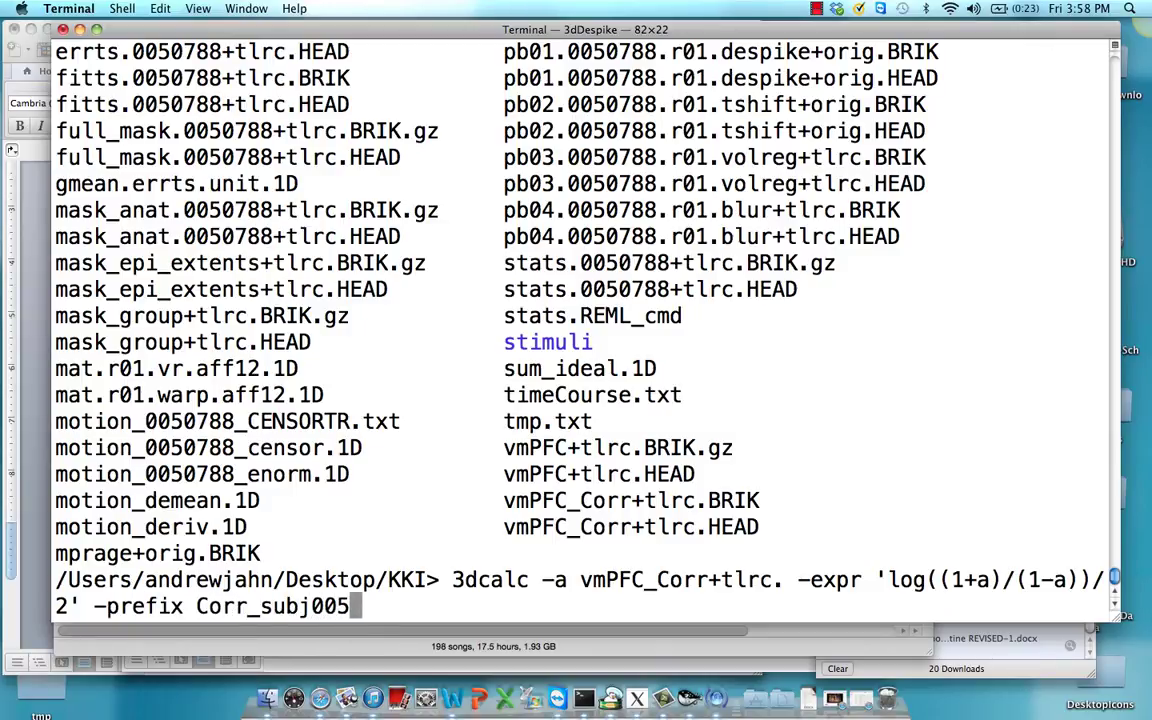
pyautogui.write('0788_')
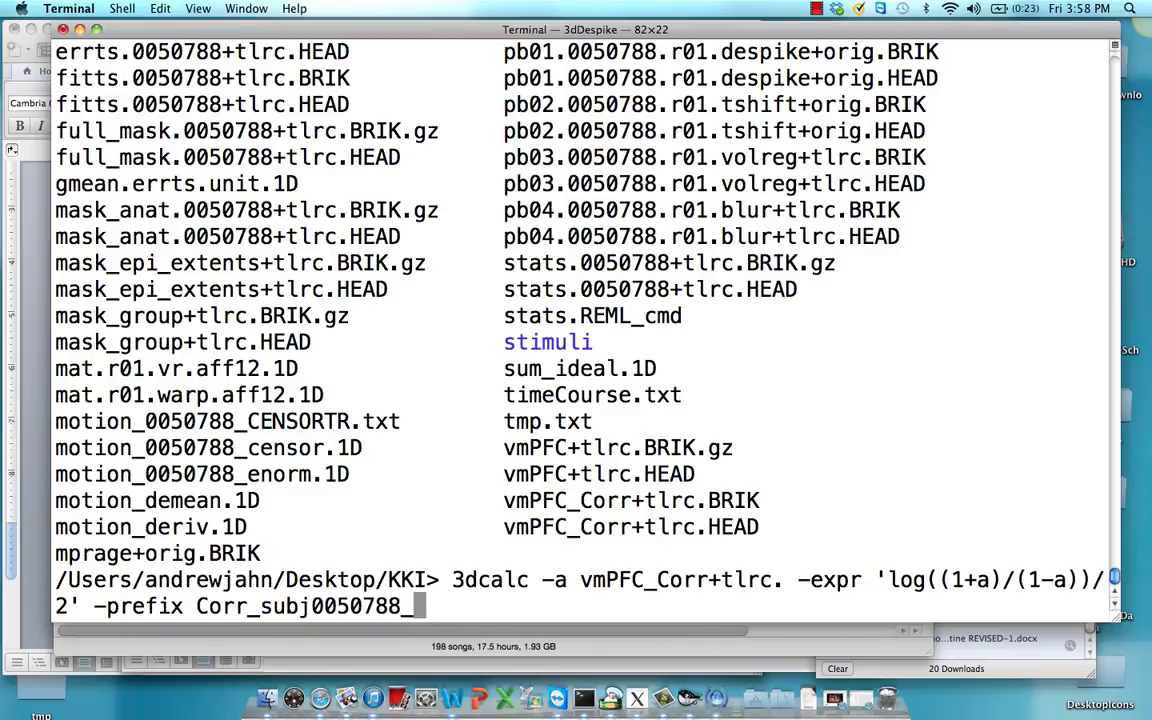
pyautogui.write('Z')
pyautogui.press('Return')
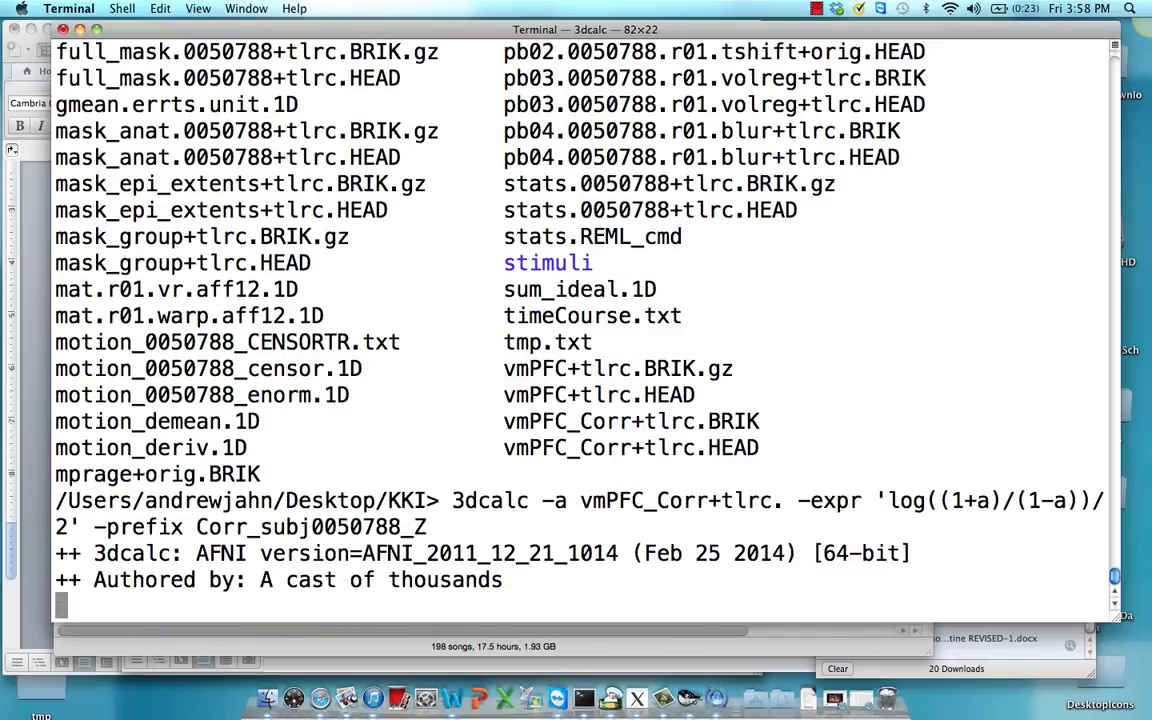
# Launch AFNI loading the mprage_ns+tlrc anatomy and the Corr_subj0050788_Z+tlrc z-map
pyautogui.write('afni mpr')
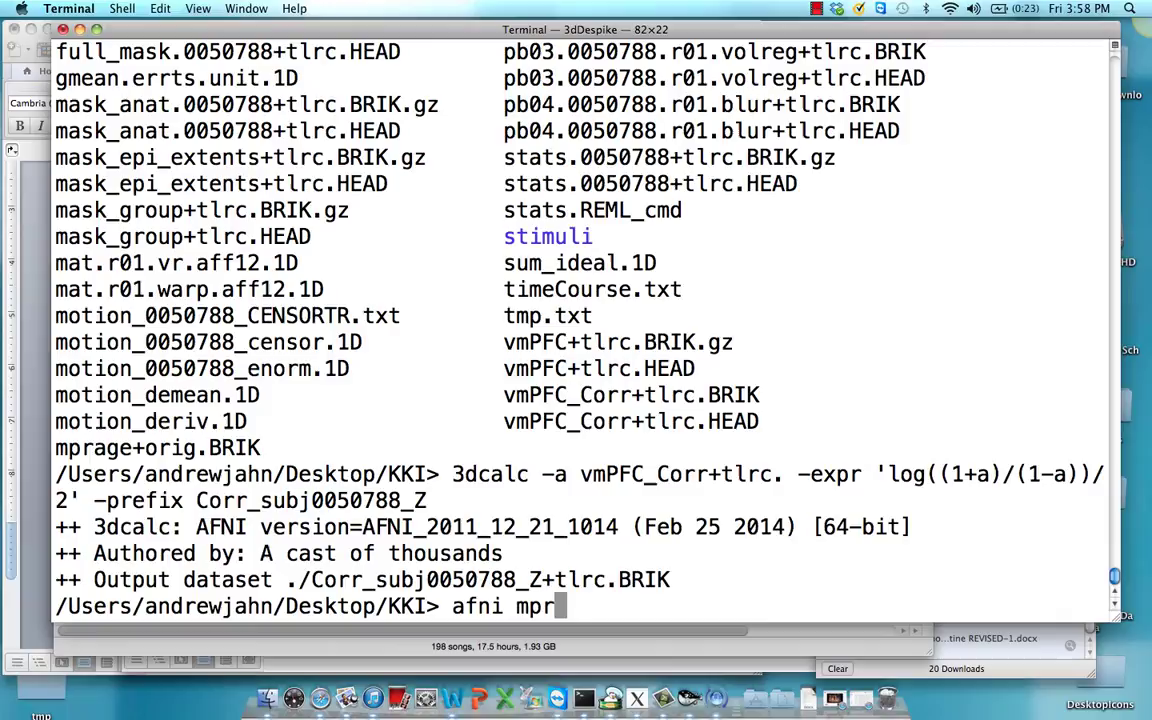
pyautogui.write('gar')
pyautogui.press('BackSpace')
pyautogui.press('BackSpace')
pyautogui.press('BackSpace')
pyautogui.write('a')
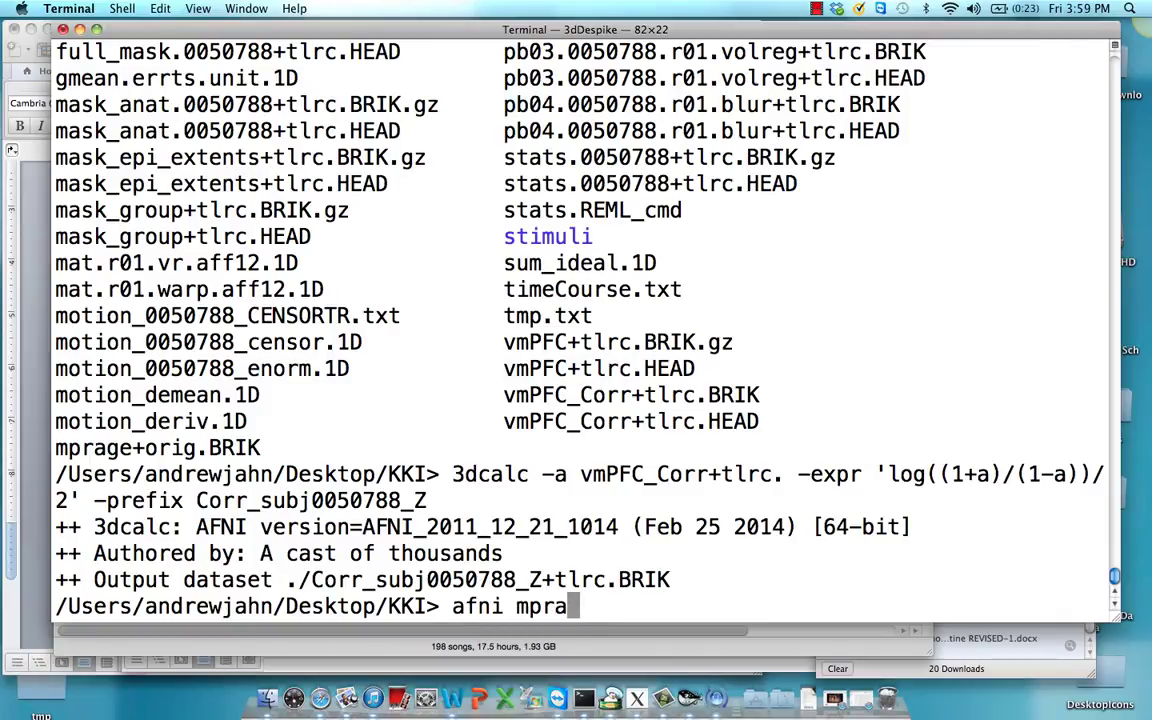
pyautogui.write('ge_')
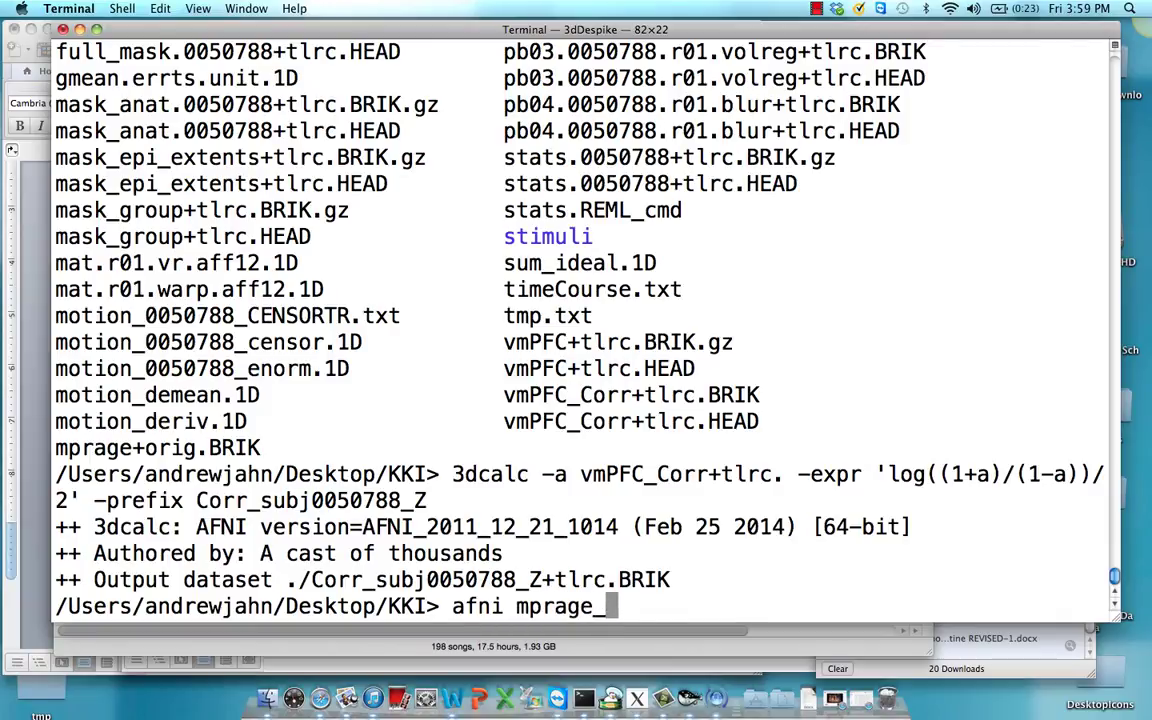
pyautogui.write('ns+tlrc ')
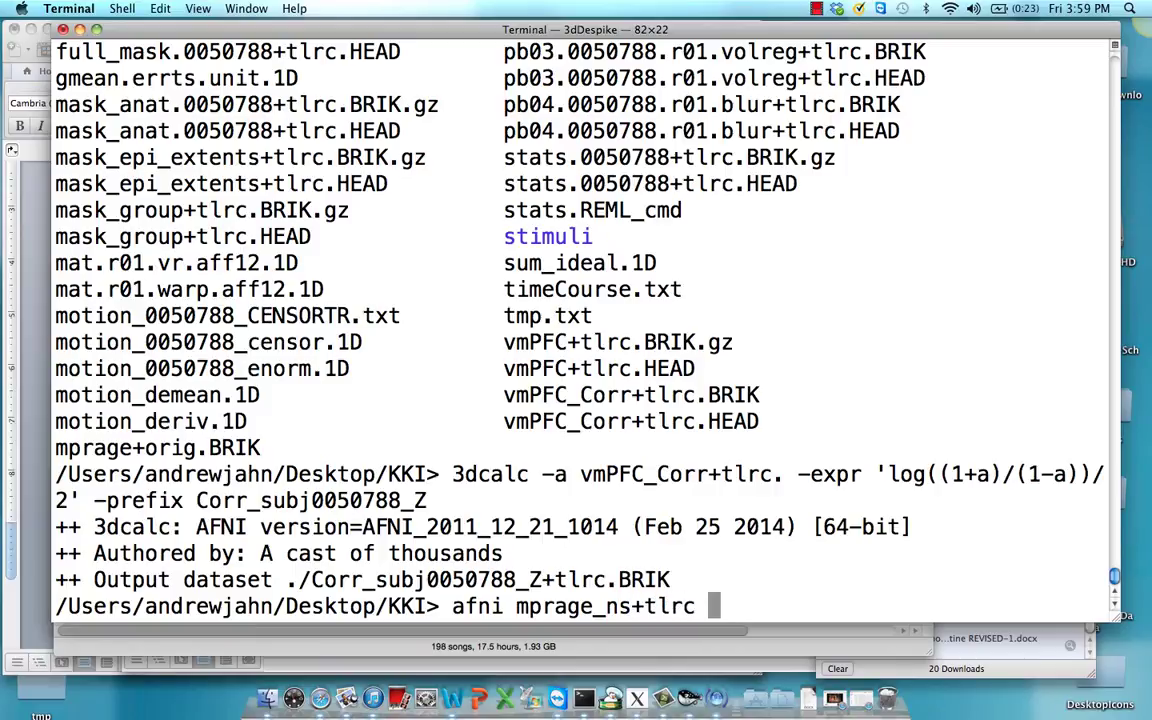
pyautogui.write('Co')
pyautogui.press('Tab')
pyautogui.press('Return')
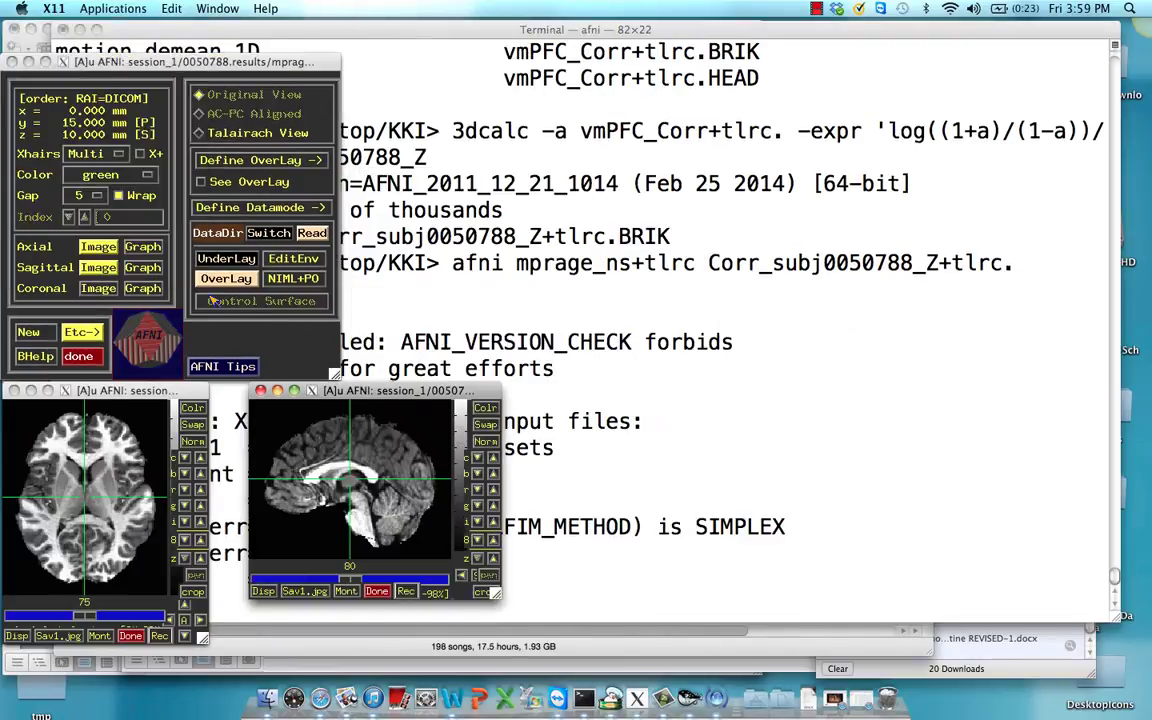
# Show Corr_subj0050788_Z as the overlay on the anatomy, then quit AFNI
pyautogui.click(226, 278)
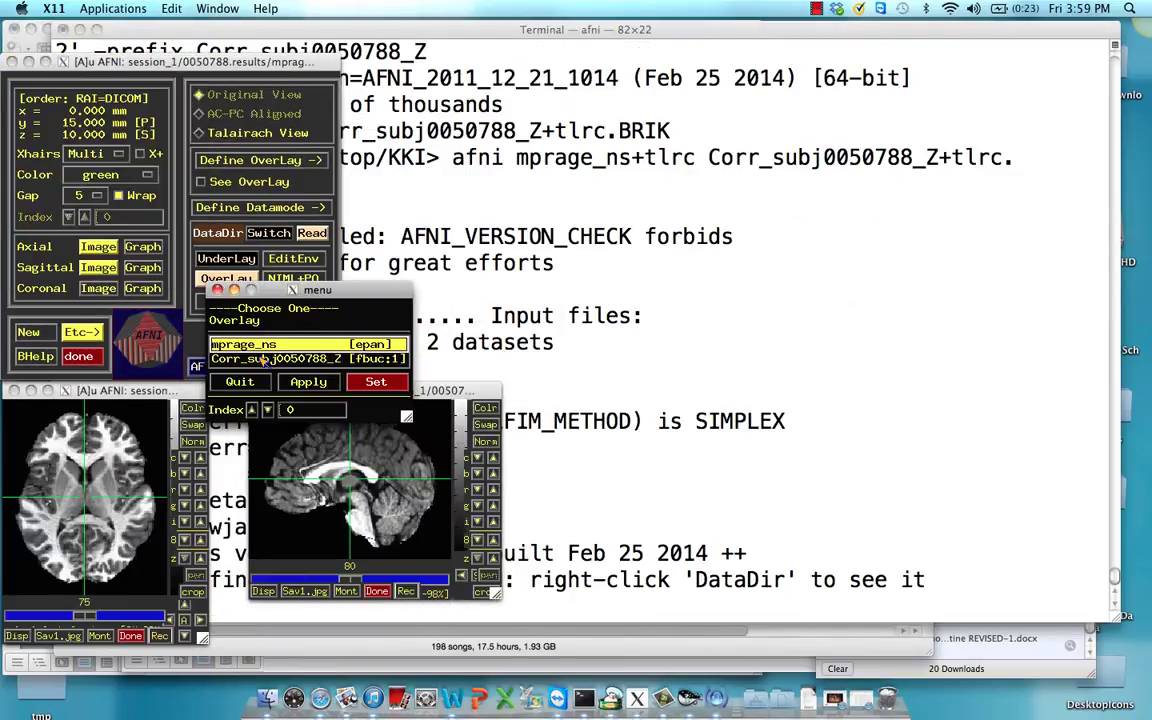
pyautogui.click(263, 359)
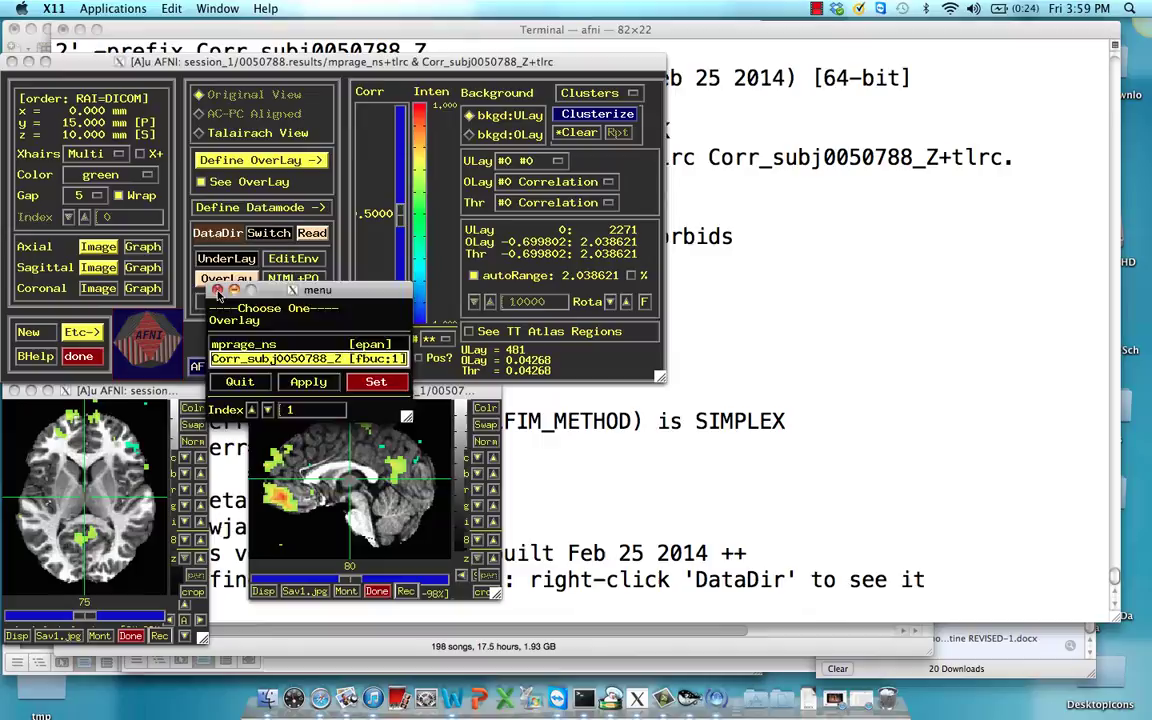
pyautogui.click(217, 292)
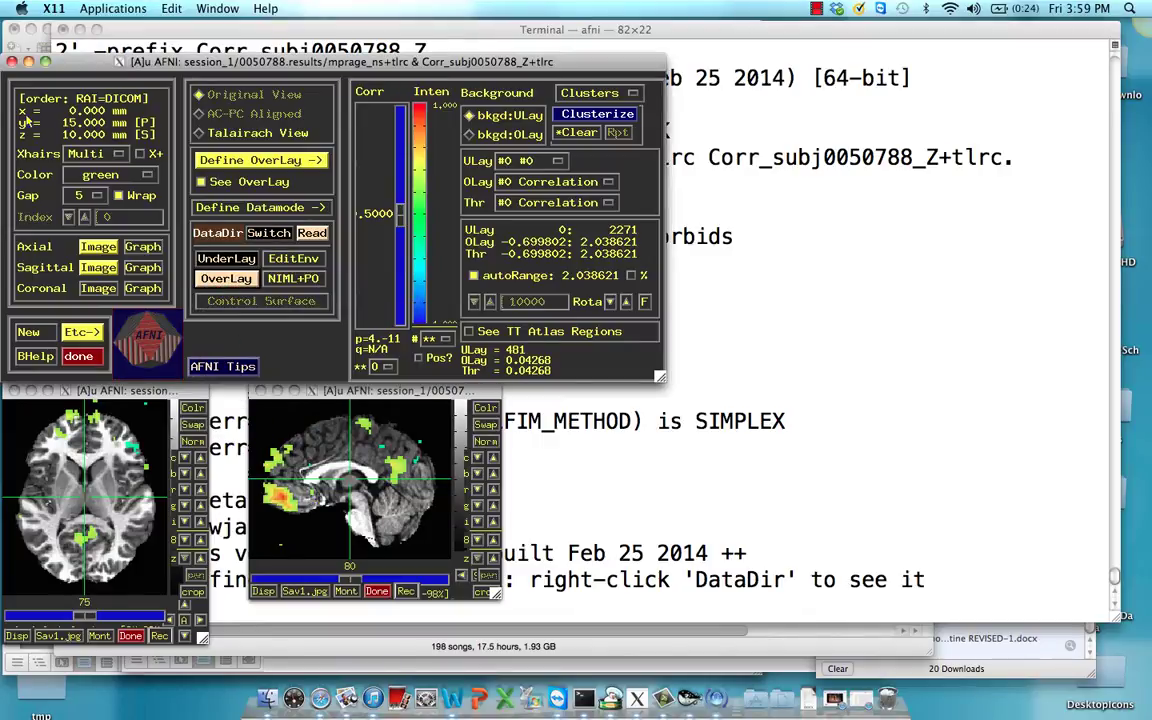
pyautogui.click(12, 62)
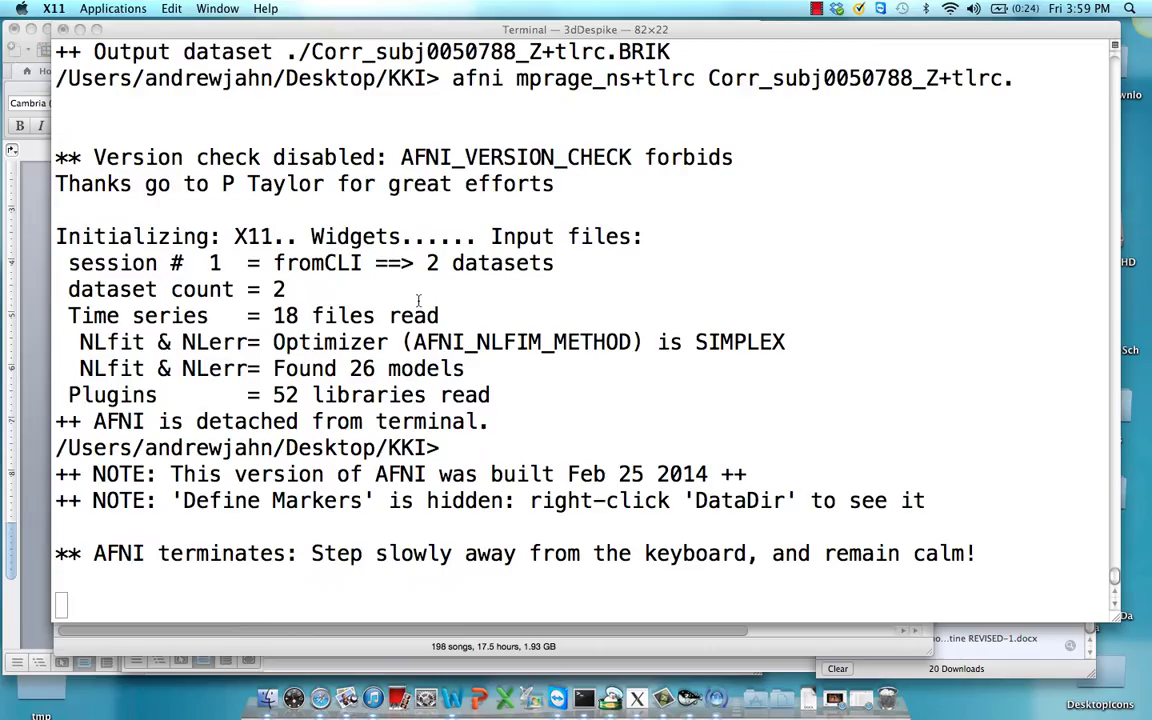
# Move up to the all-subjects folder, list it, and begin a foreach over 0050790 and 0050791
pyautogui.write('cd ../.')
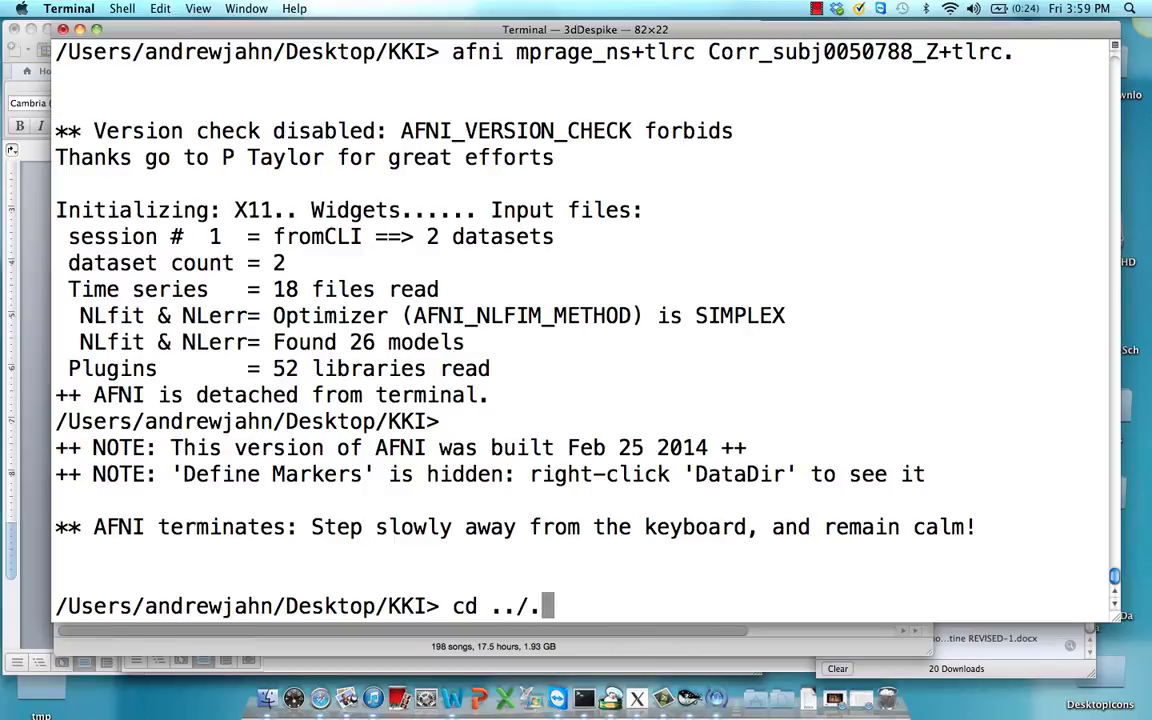
pyautogui.write('.')
pyautogui.press('Return')
pyautogui.write('ls')
pyautogui.press('Return')
pyautogui.write('cd ..')
pyautogui.press('Return')
pyautogui.write('ls')
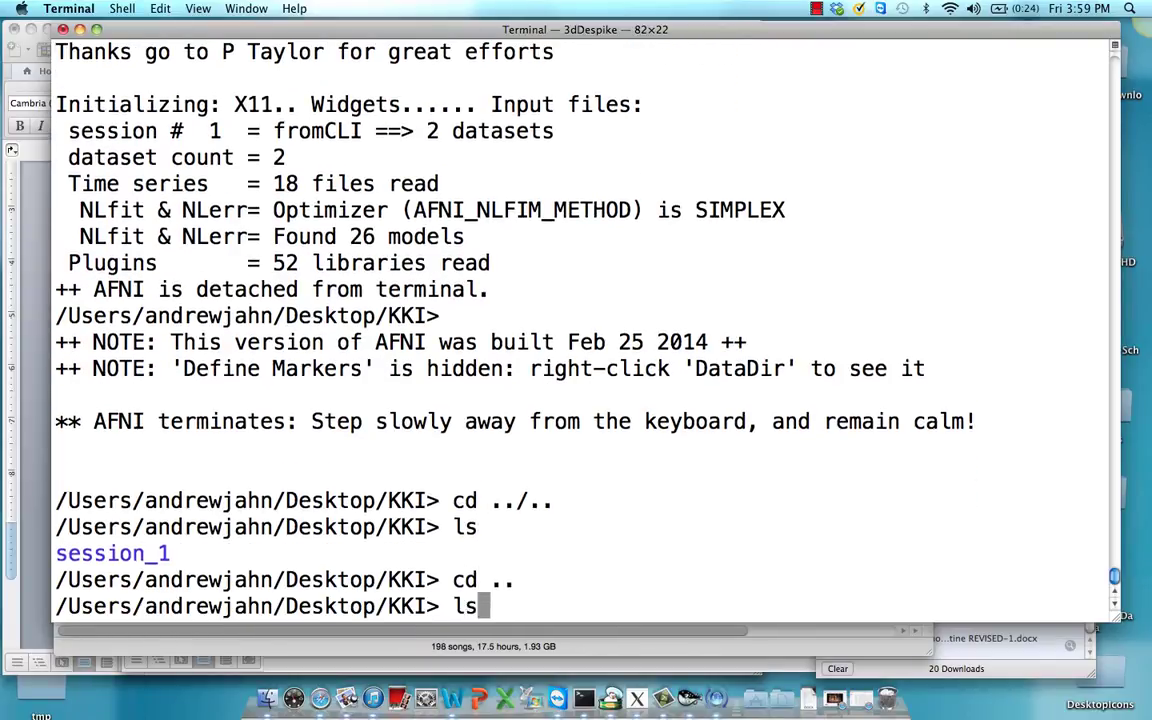
pyautogui.press('Return')
pyautogui.write('forea')
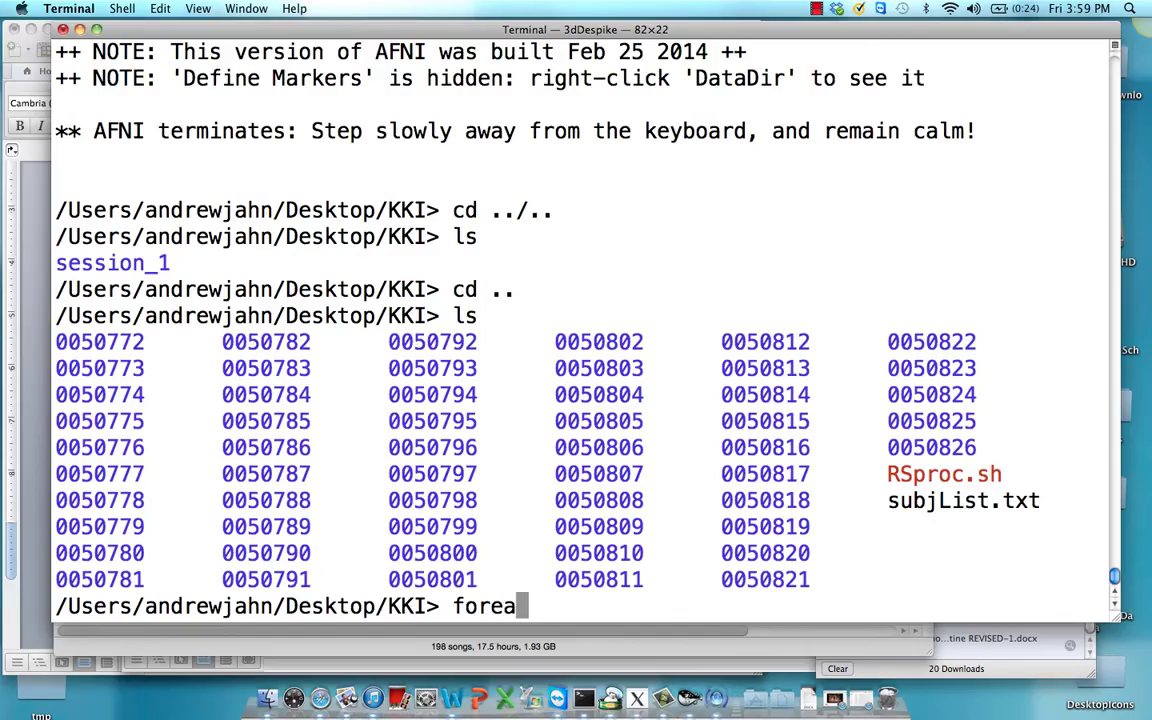
pyautogui.write('ch (')
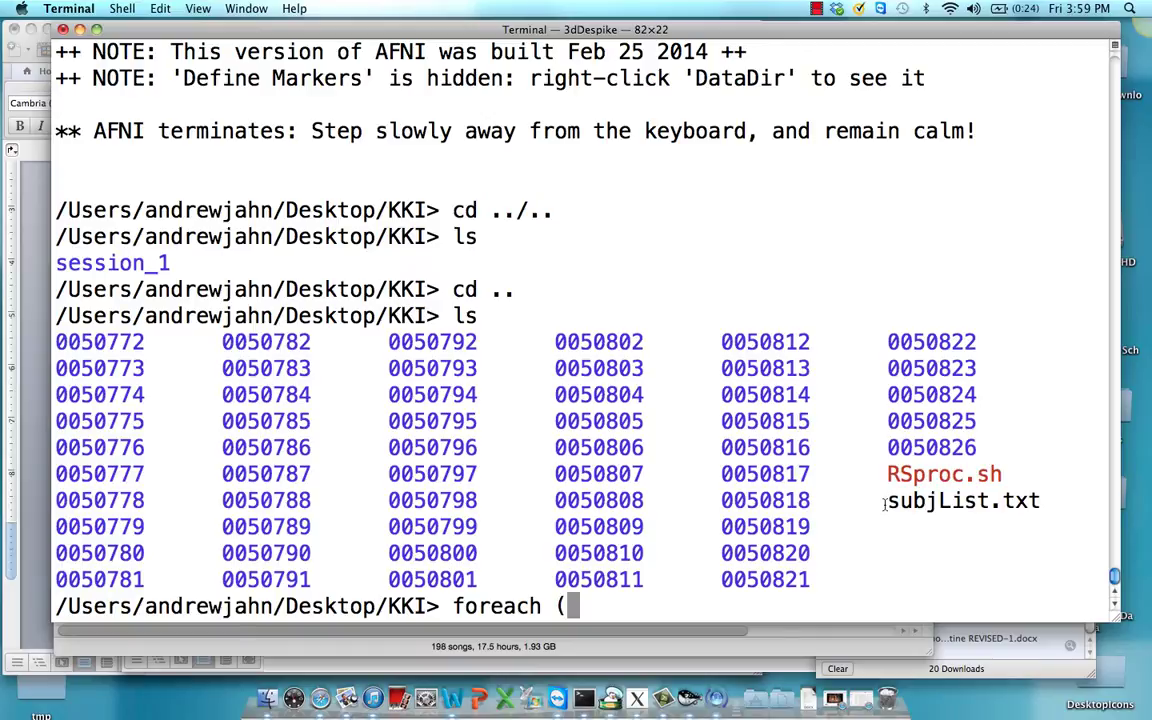
pyautogui.write('050')
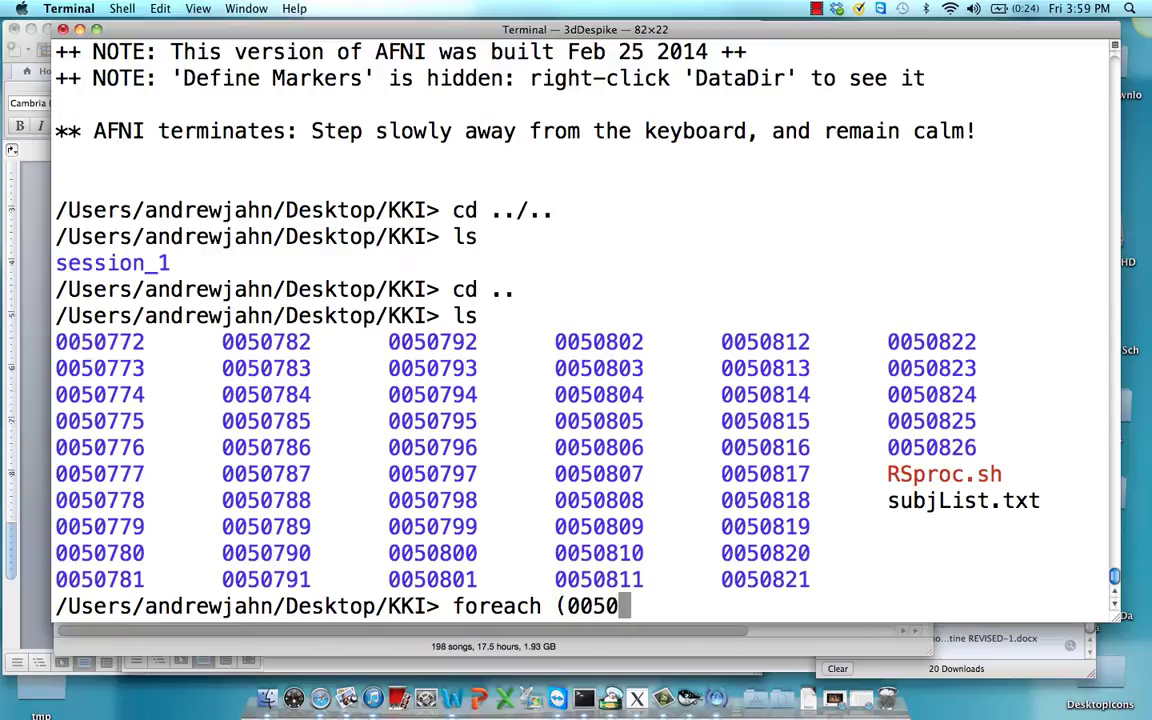
pyautogui.write('790 00507')
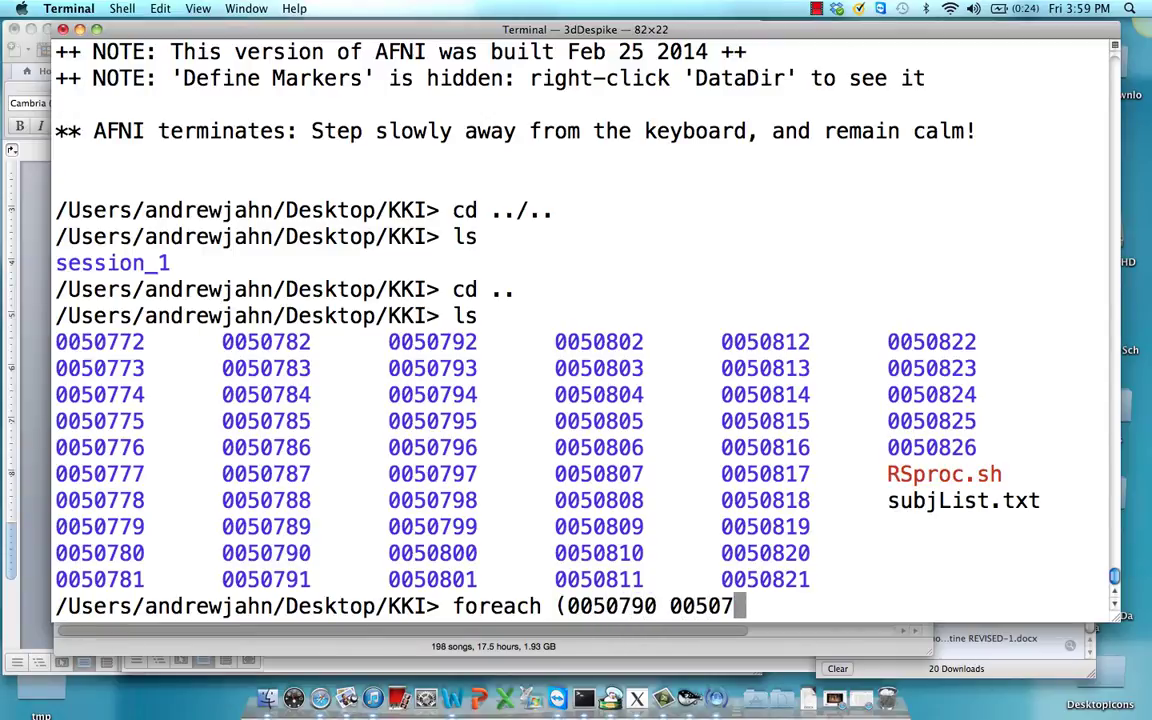
pyautogui.write('91)')
# Run the rejected foreach, then recall it and add the loop variable subj
pyautogui.press('Return')
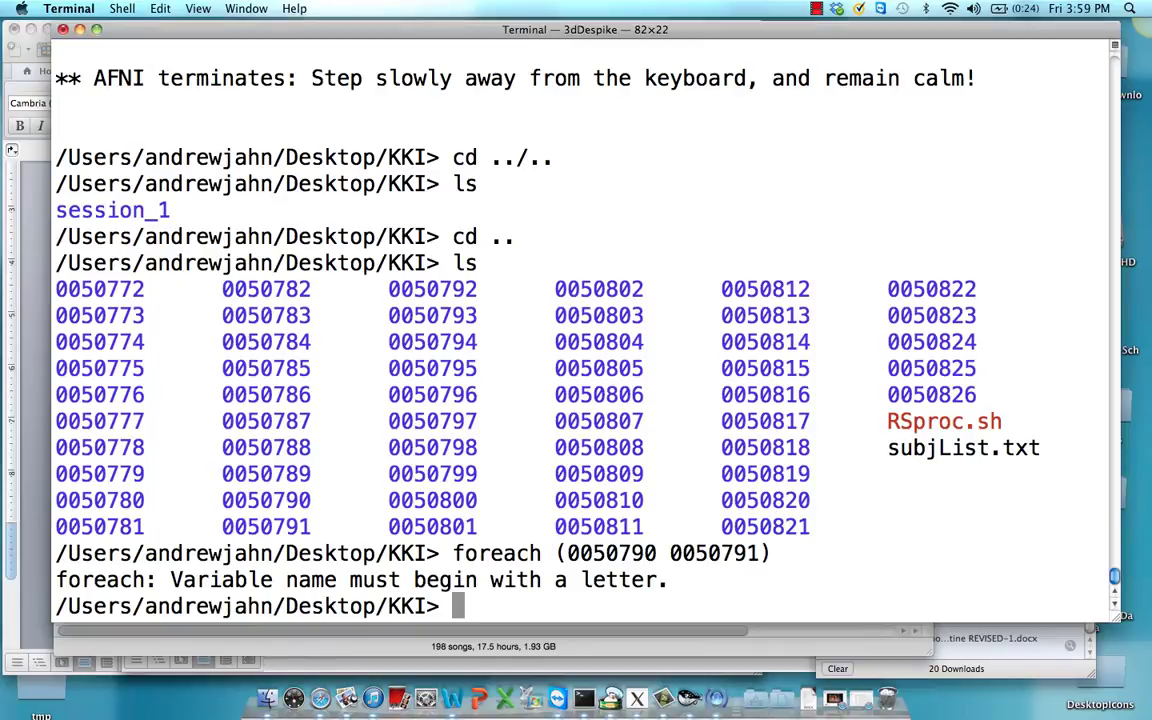
pyautogui.press('Up')
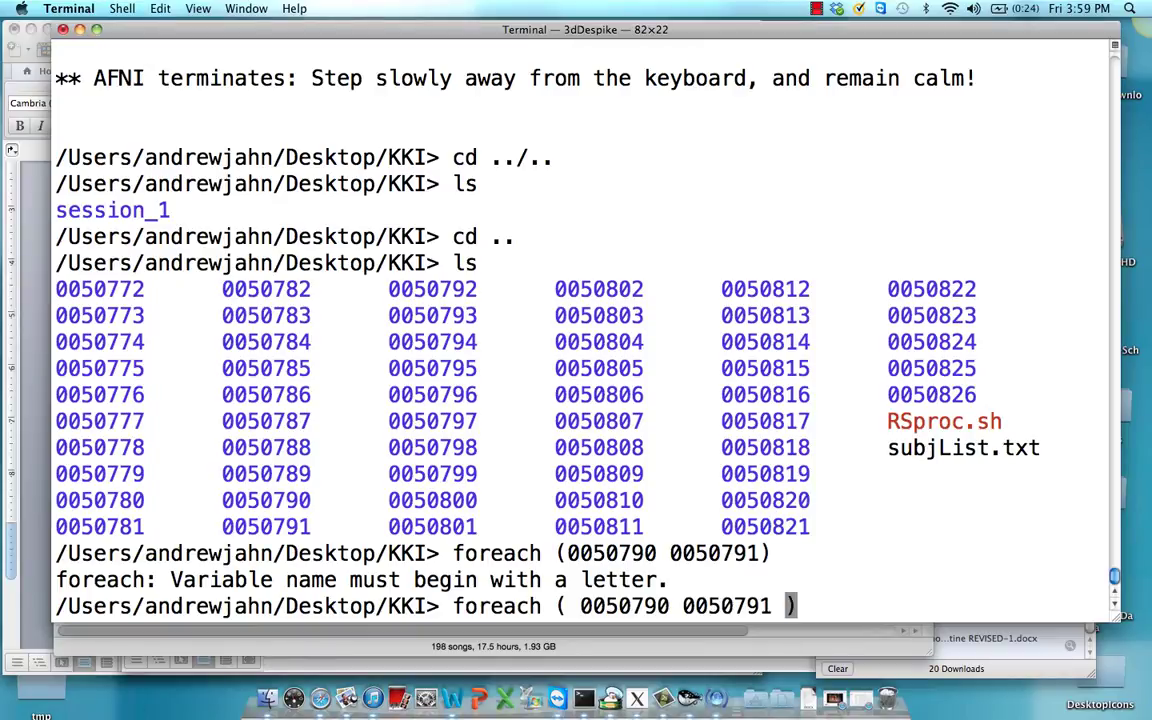
pyautogui.press('Left')
pyautogui.press('Left')
pyautogui.press('Left')
pyautogui.press('Left')
pyautogui.press('Left')
pyautogui.press('Left')
pyautogui.press('Left')
pyautogui.press('Left')
pyautogui.press('Left')
pyautogui.press('Left')
pyautogui.press('Left')
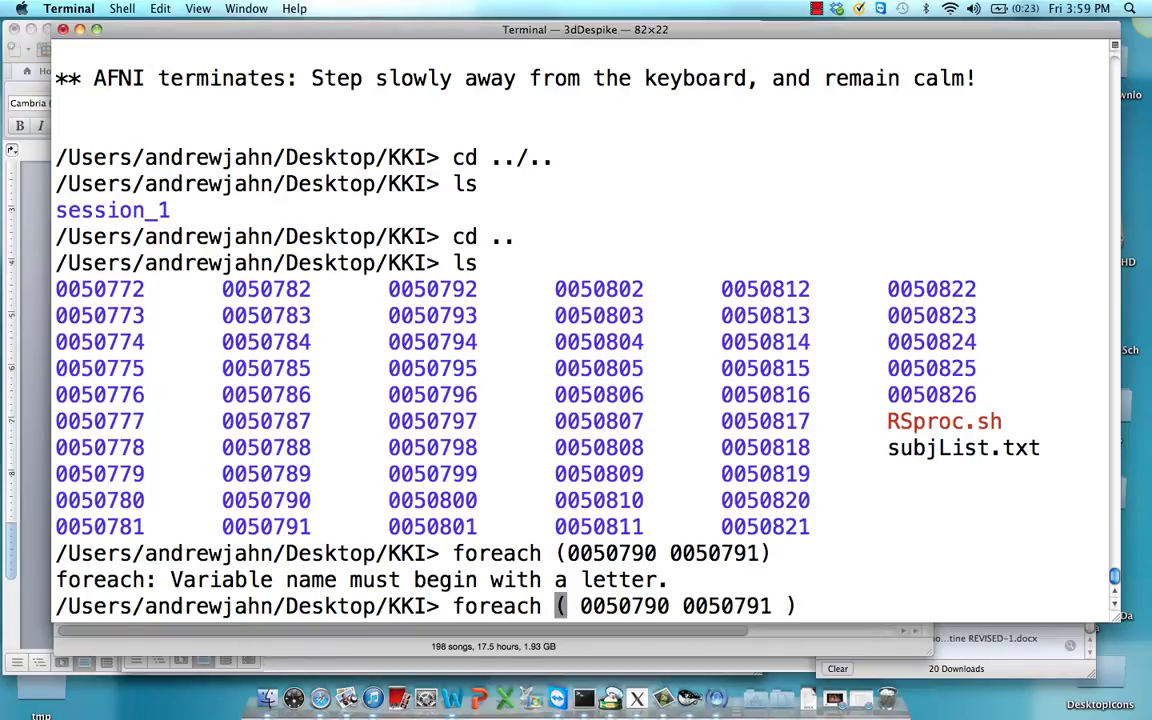
pyautogui.write('subj')
pyautogui.press('Return')
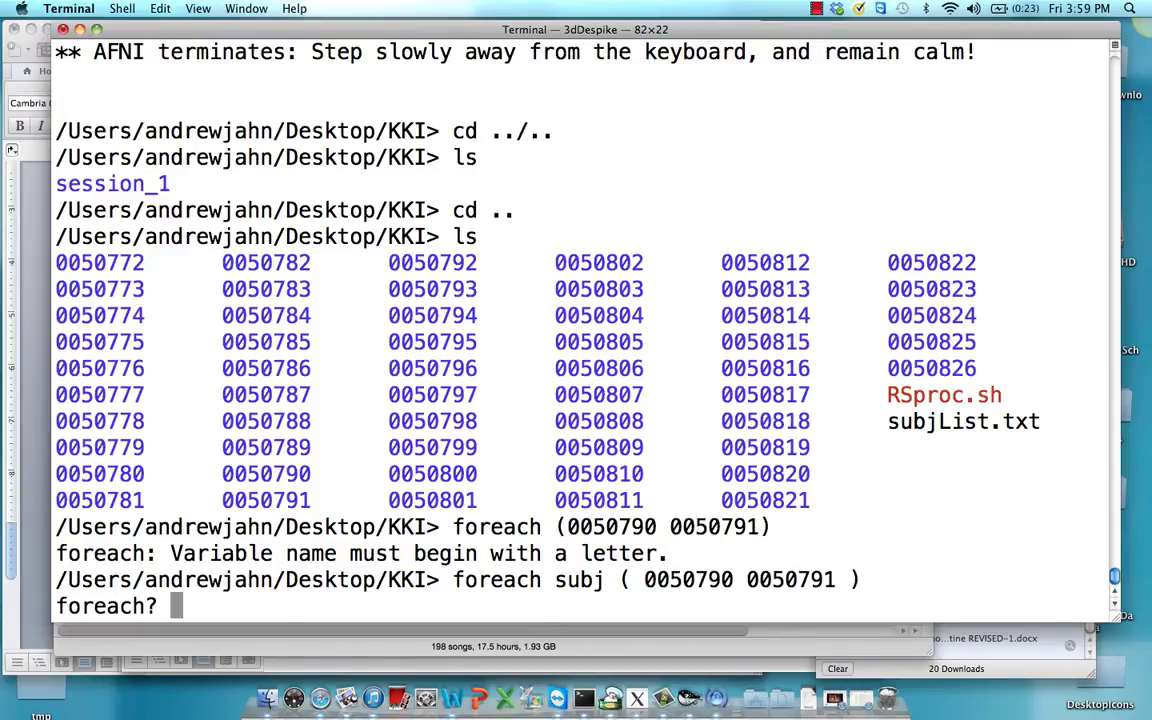
# Add a loop line changing into $subj/session_1/{$subj}.results
pyautogui.write('cd $subj/se')
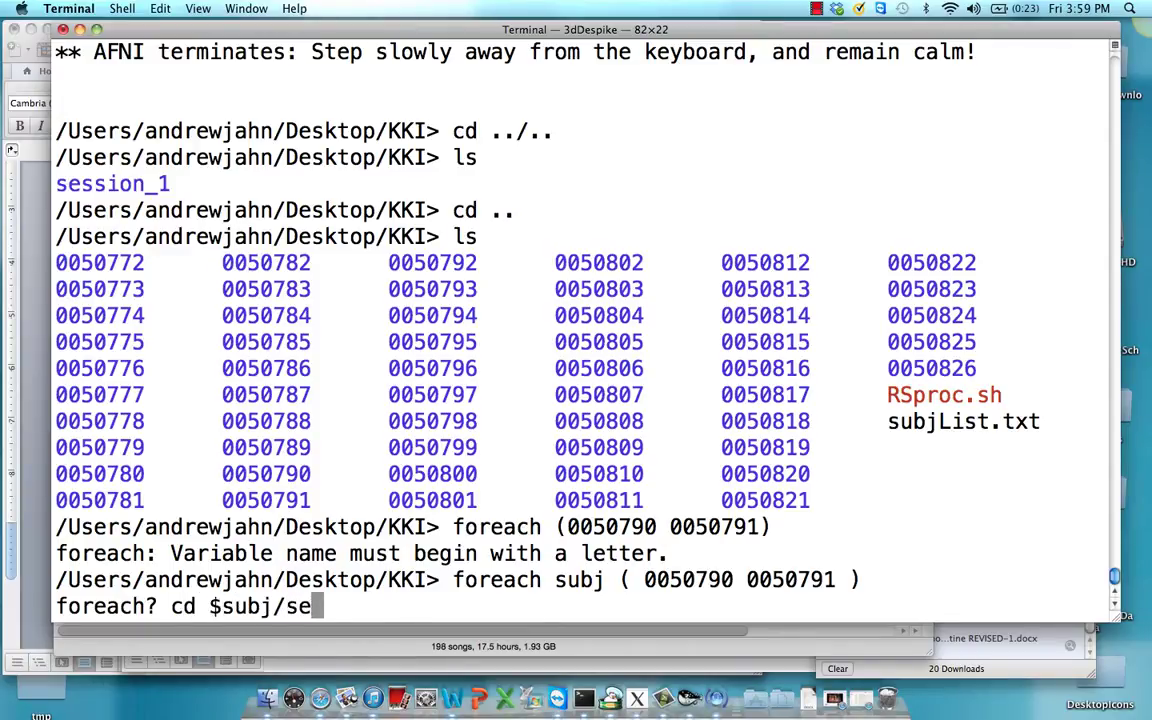
pyautogui.write('ssion_1/{')
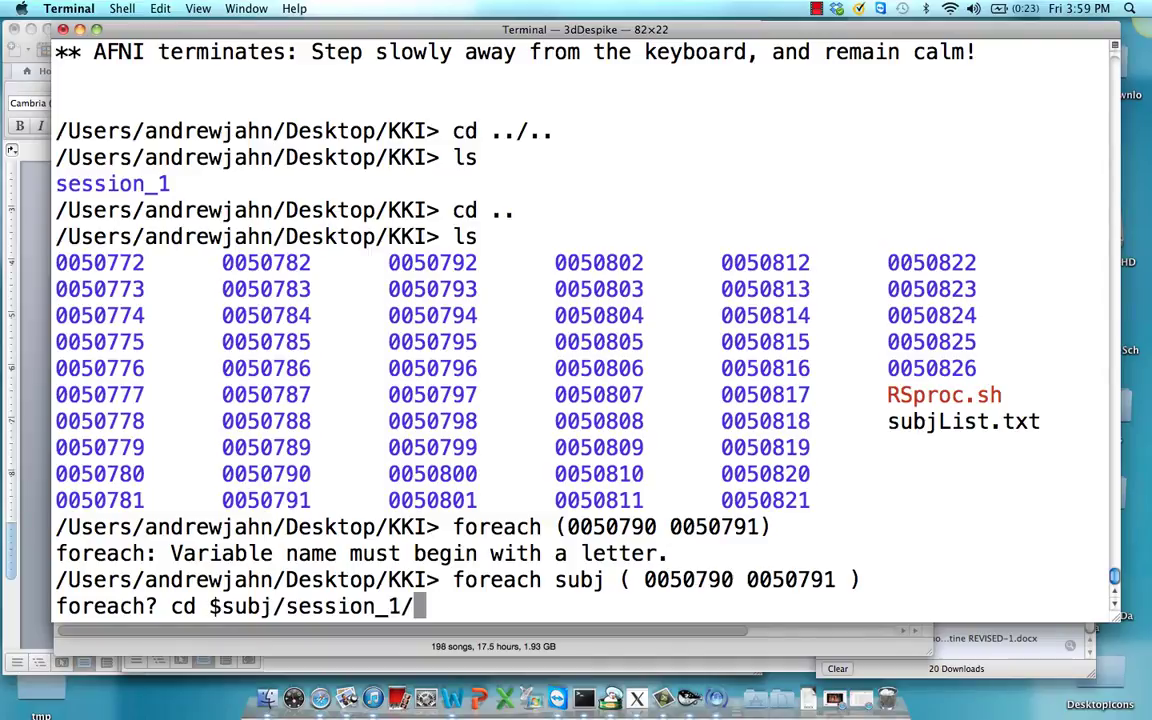
pyautogui.write('$')
pyautogui.press('BackSpace')
pyautogui.write('{$subj')
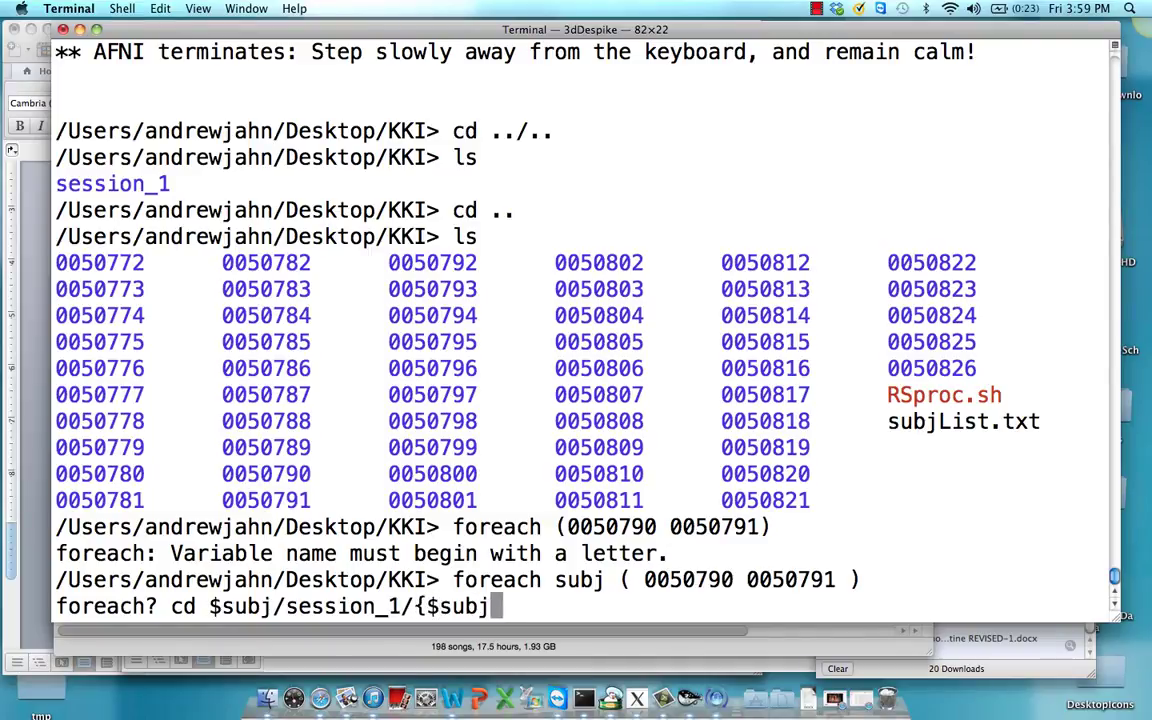
pyautogui.write('}.results')
pyautogui.press('Return')
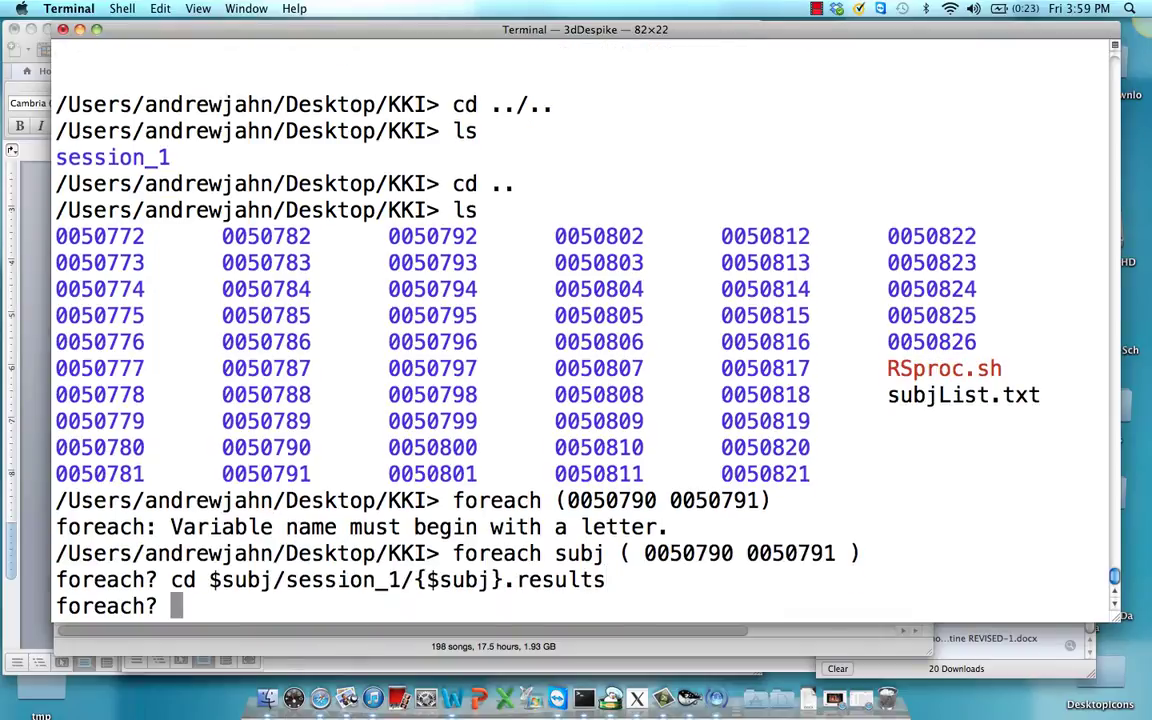
# Enter the loop's 3dcalc line converting vmPFC_Corr+tlrc to Fisher z with prefix Corr_subj{$subj}_Z
pyautogui.write('3dcalc ')
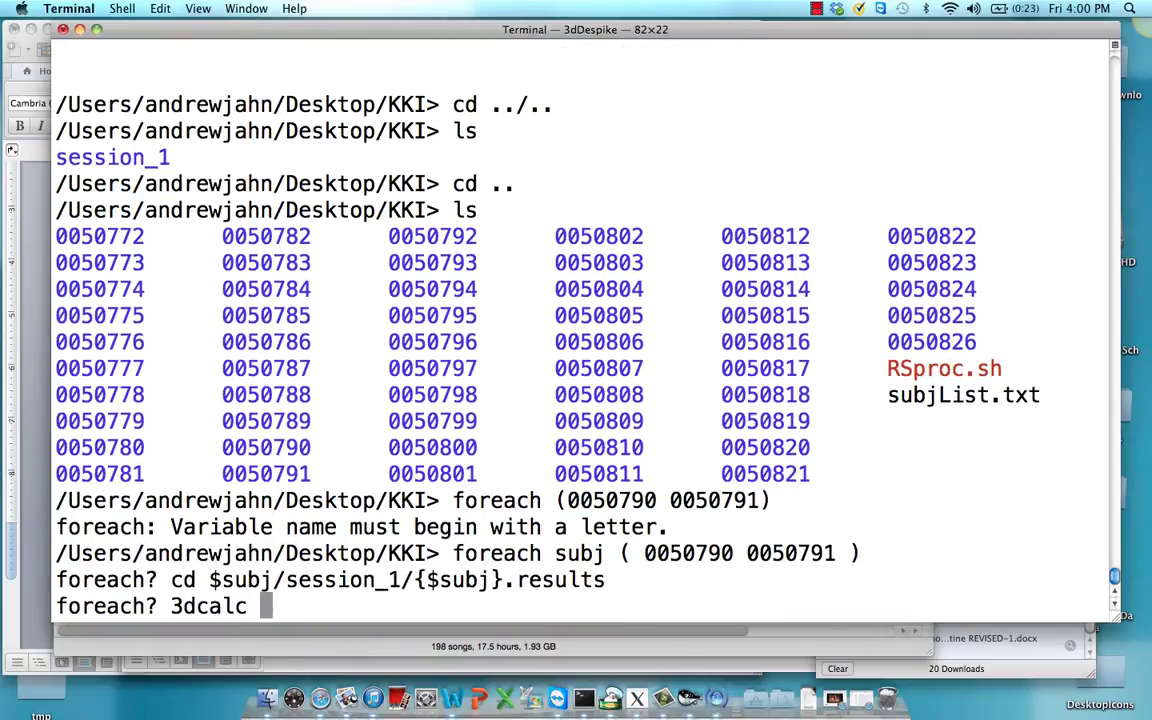
pyautogui.write('-a')
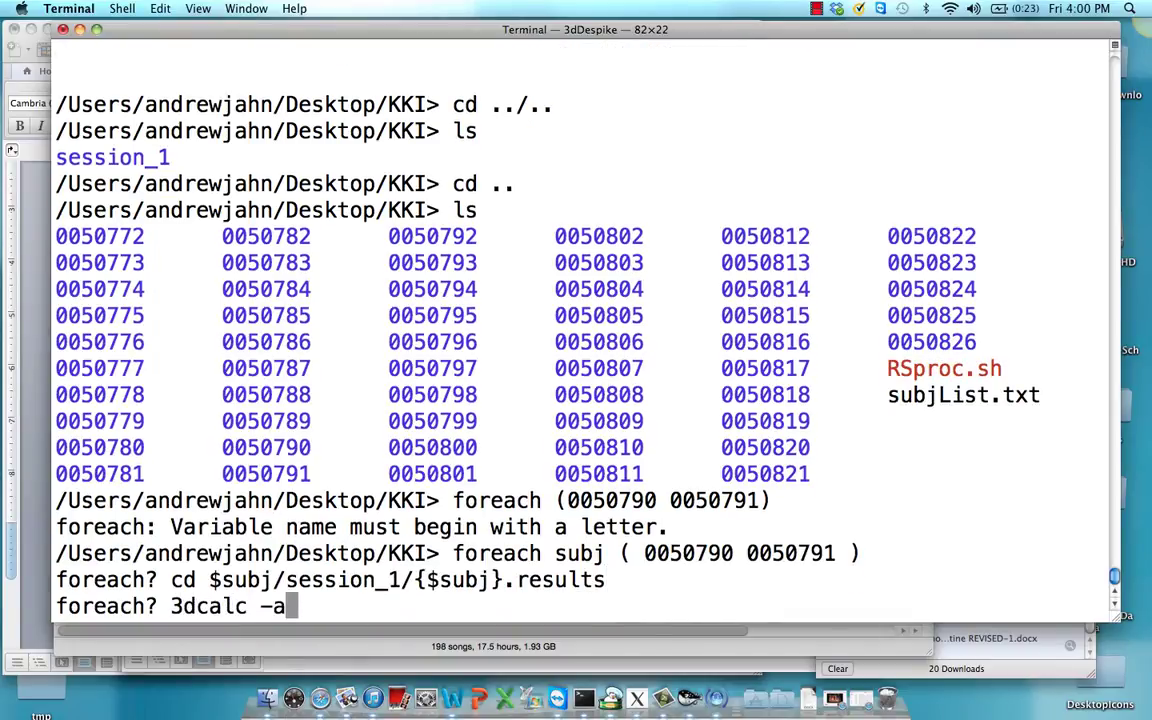
pyautogui.write('vmF')
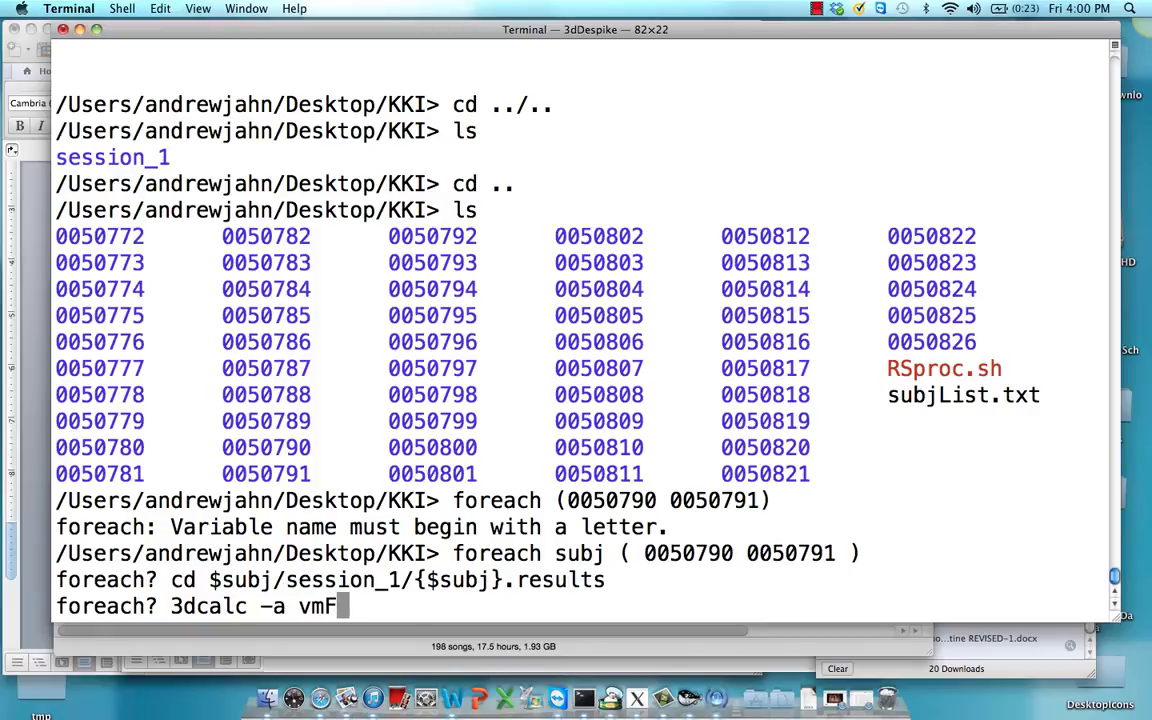
pyautogui.write('PFC_Cor')
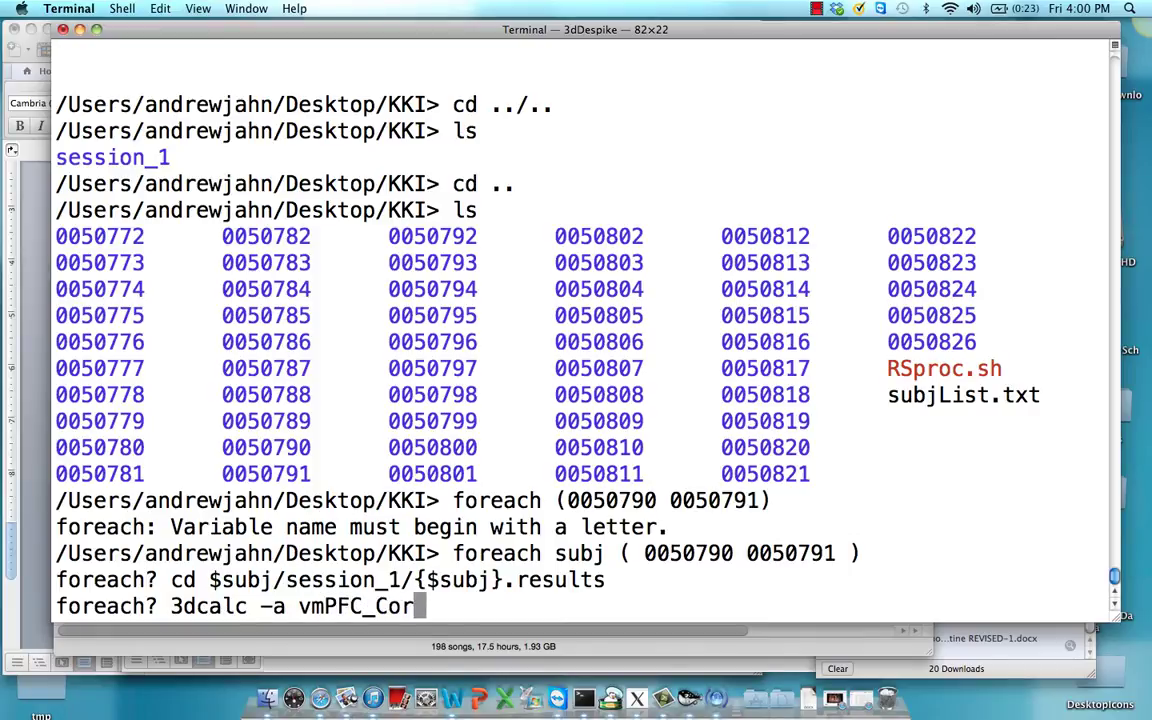
pyautogui.write('rltlrc')
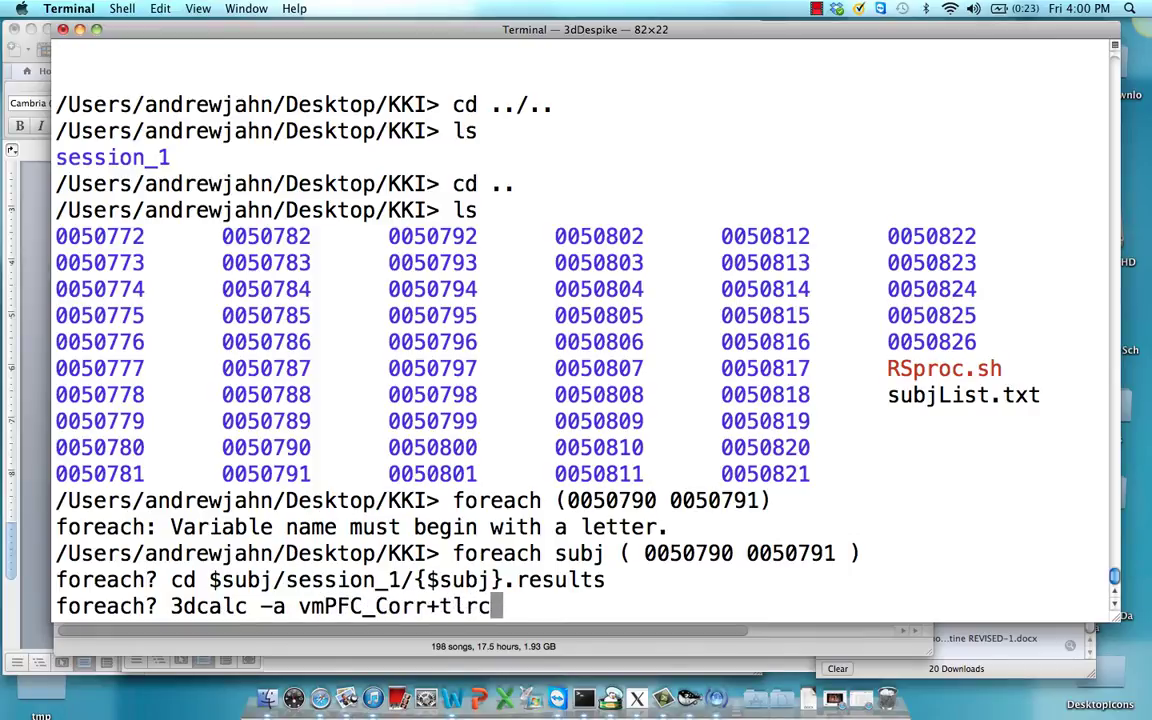
pyautogui.write(' -expr')
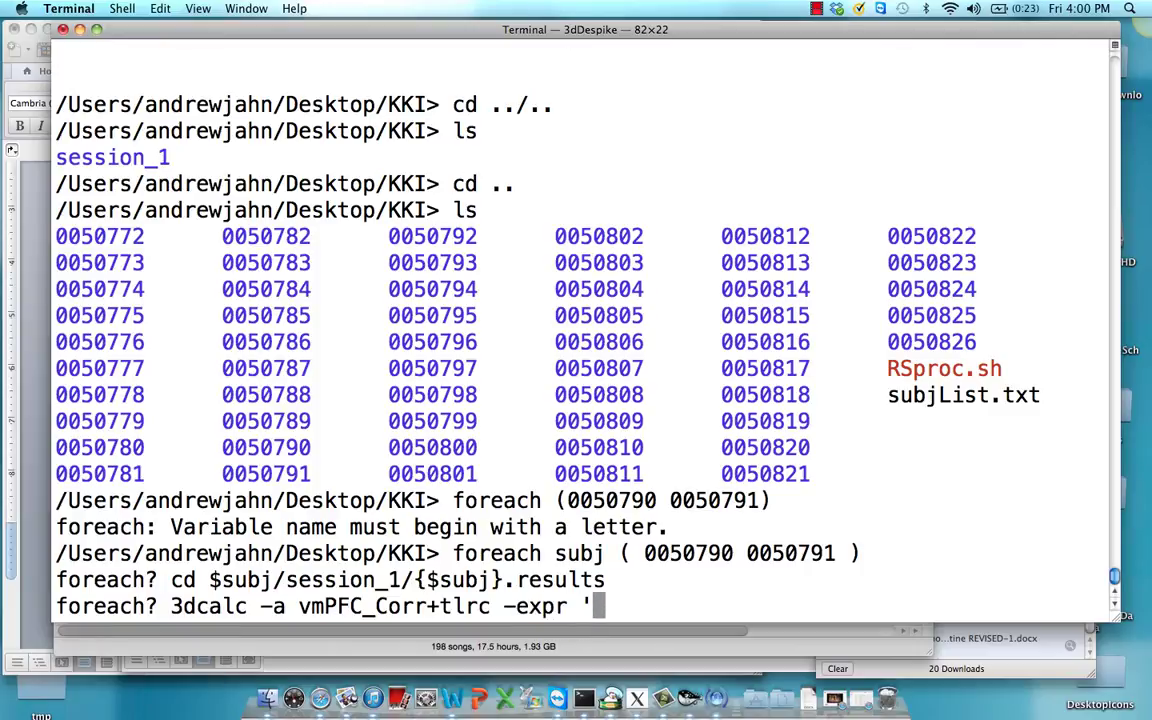
pyautogui.write('log(((')
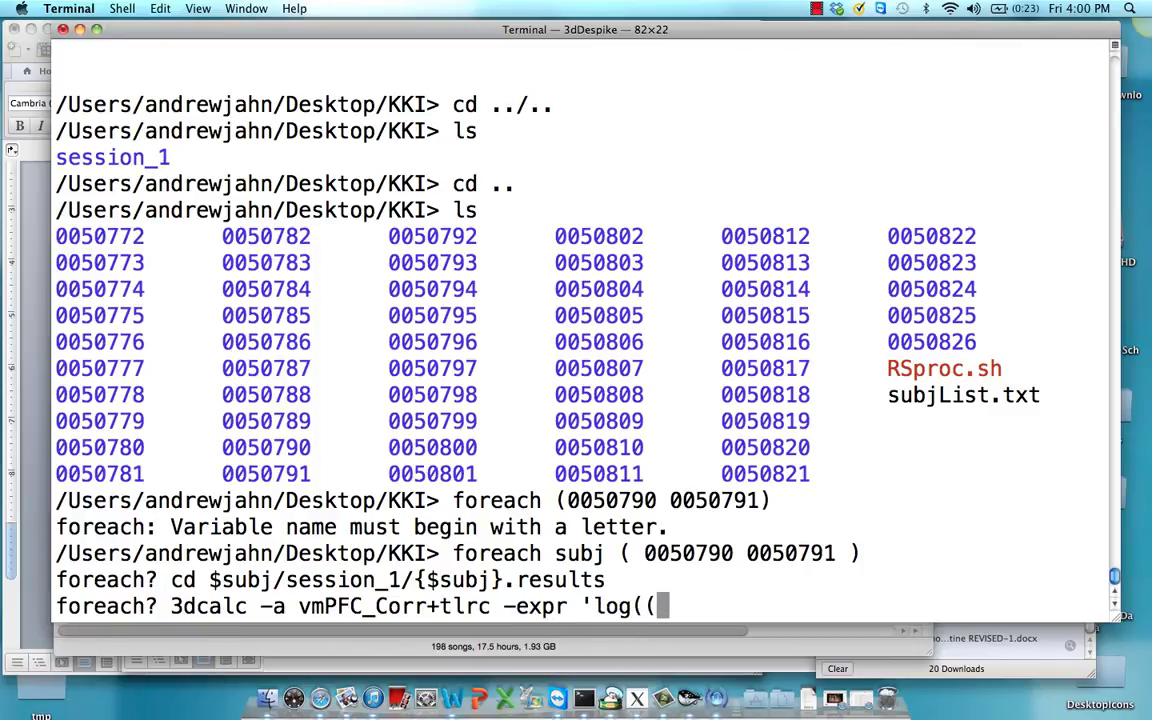
pyautogui.write('1+a)')
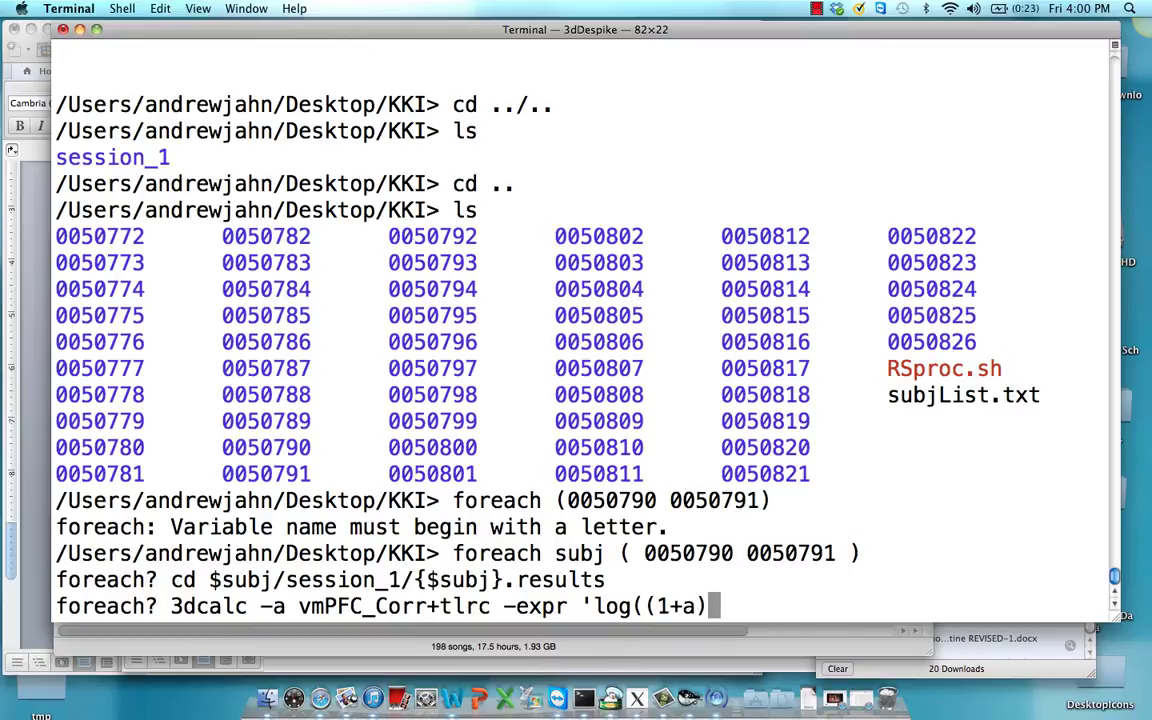
pyautogui.write('-a')
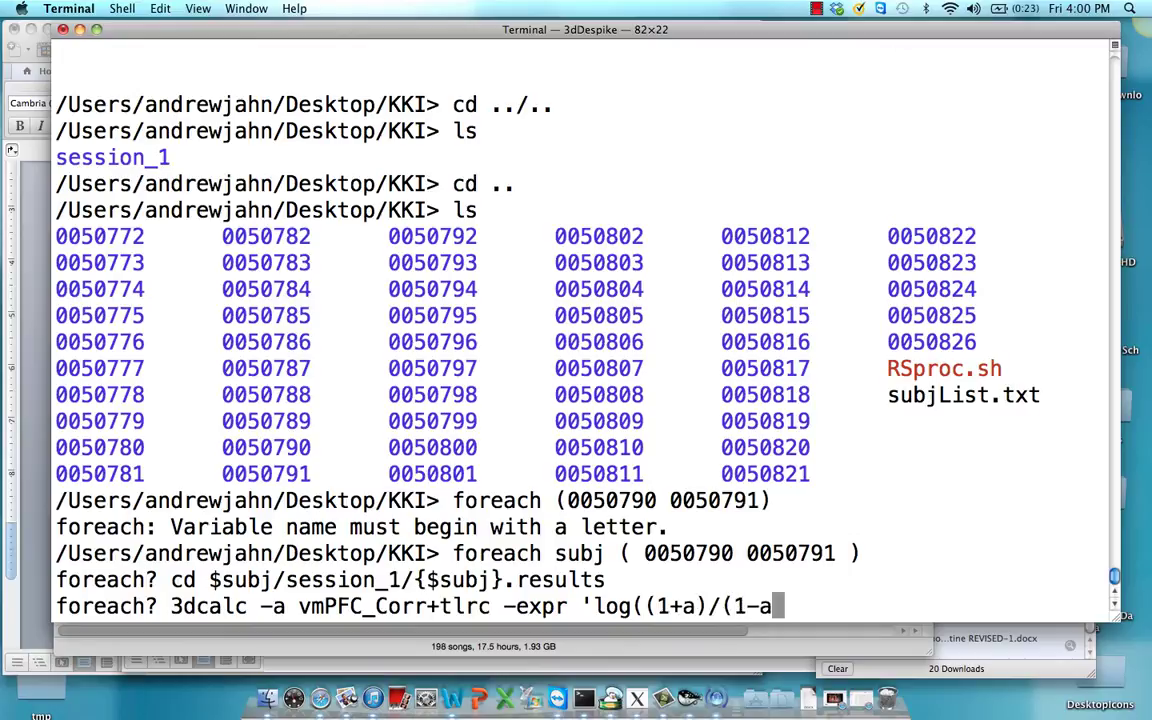
pyautogui.write('))/2')
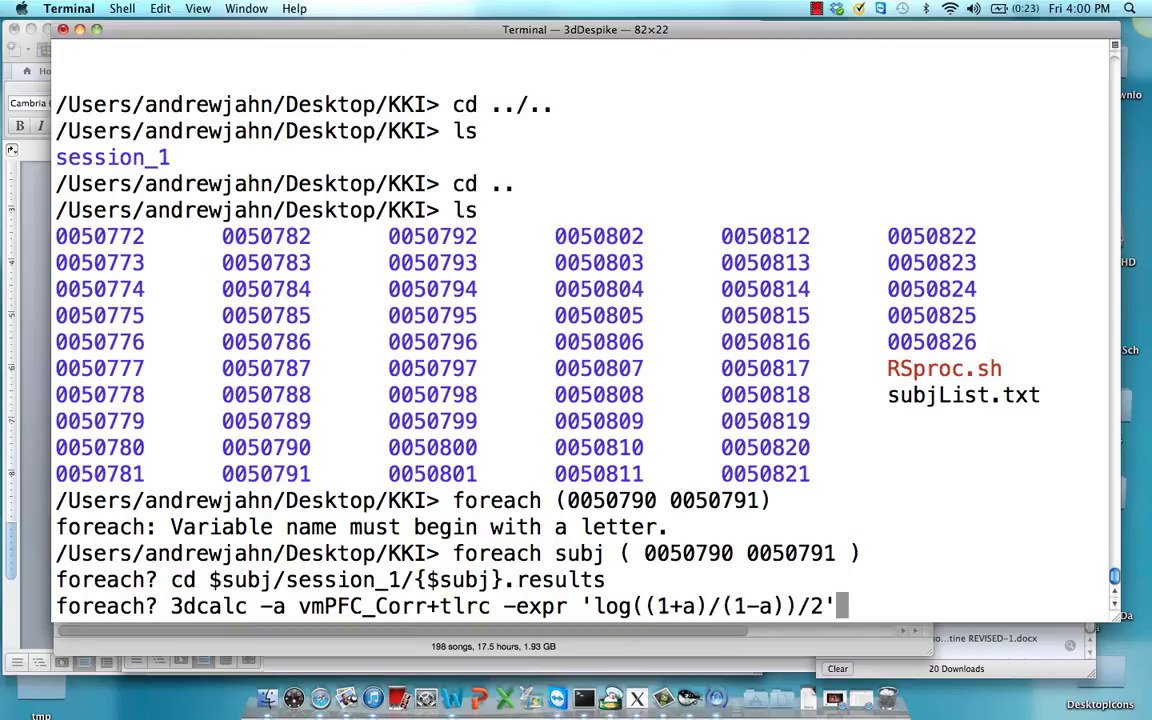
pyautogui.write('-prefix')
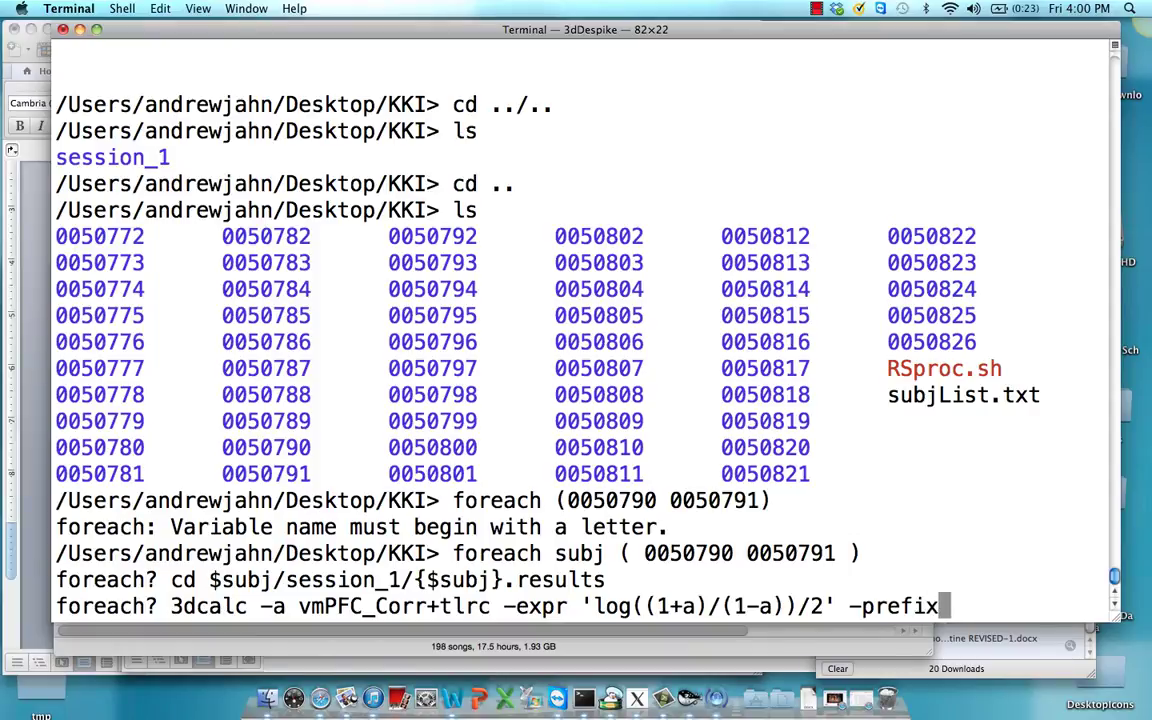
pyautogui.write('Corr_subj')
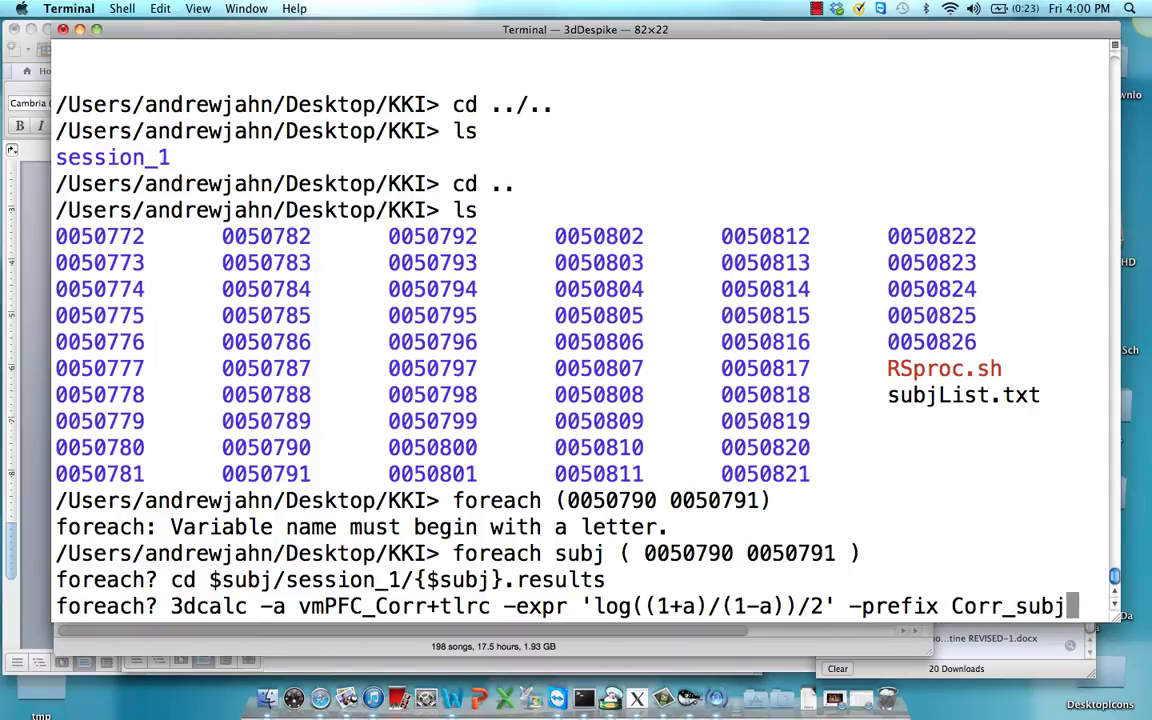
pyautogui.write('$subj}_Z')
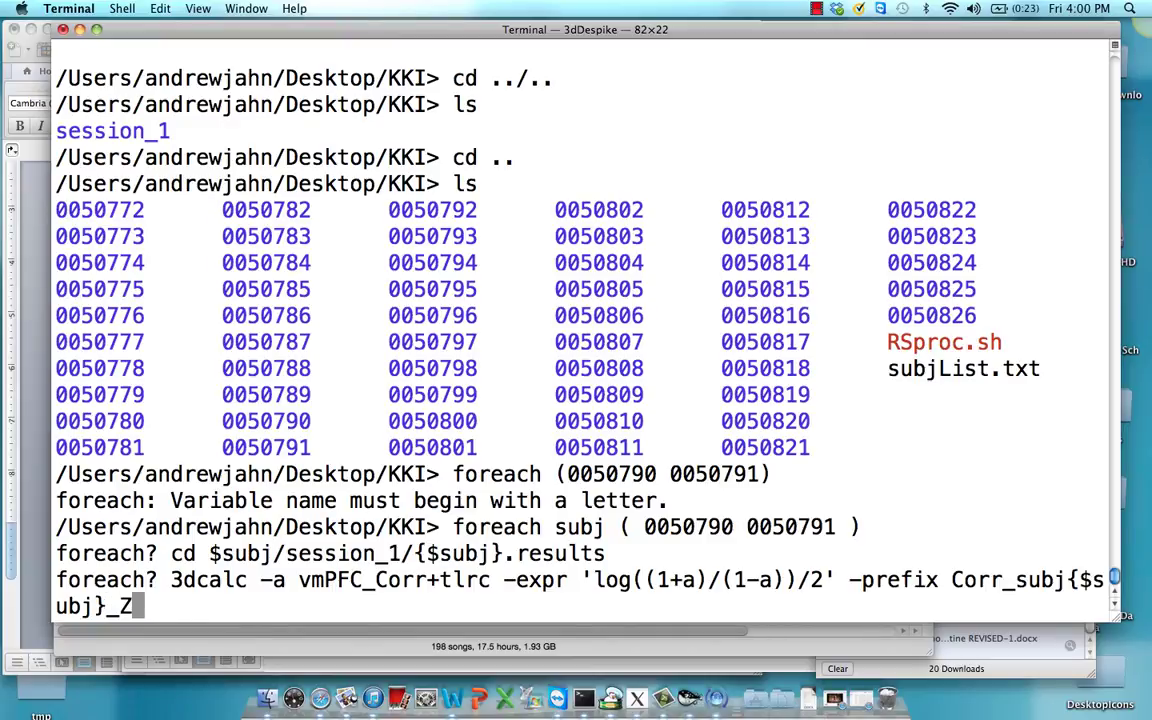
# Finish the 3dcalc line, add cd ../../.. to return up, and start typing end
pyautogui.press('Return')
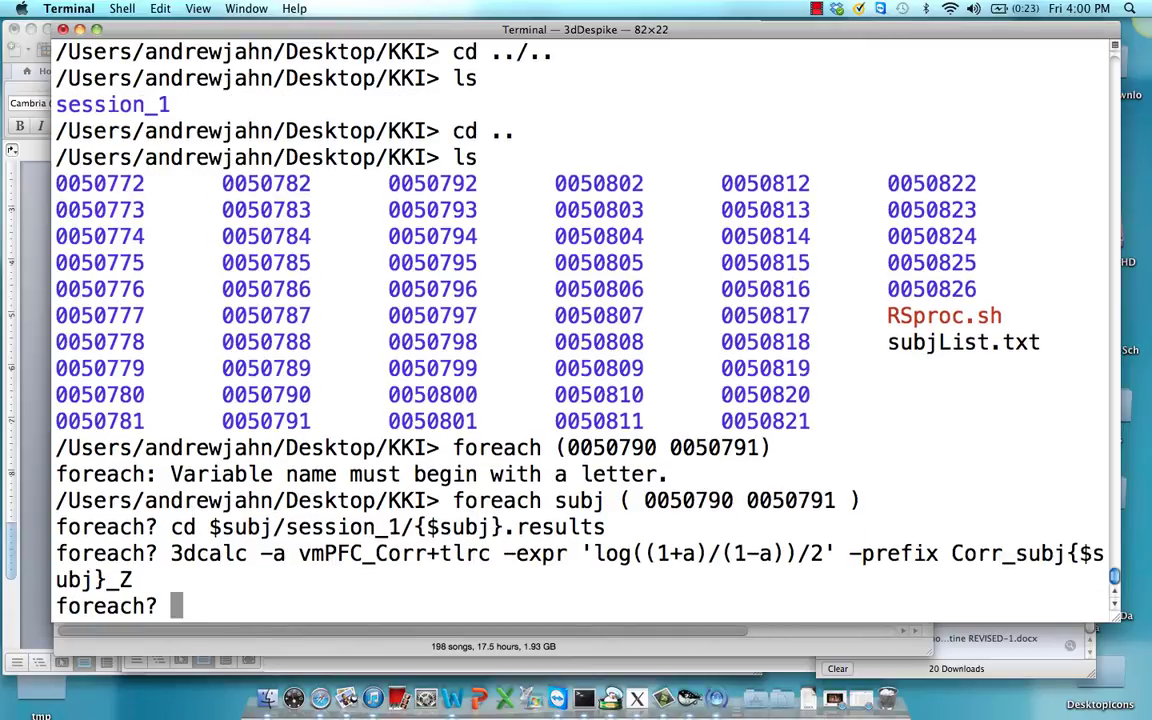
pyautogui.write('cd ../../..')
pyautogui.press('Return')
pyautogui.write('e')
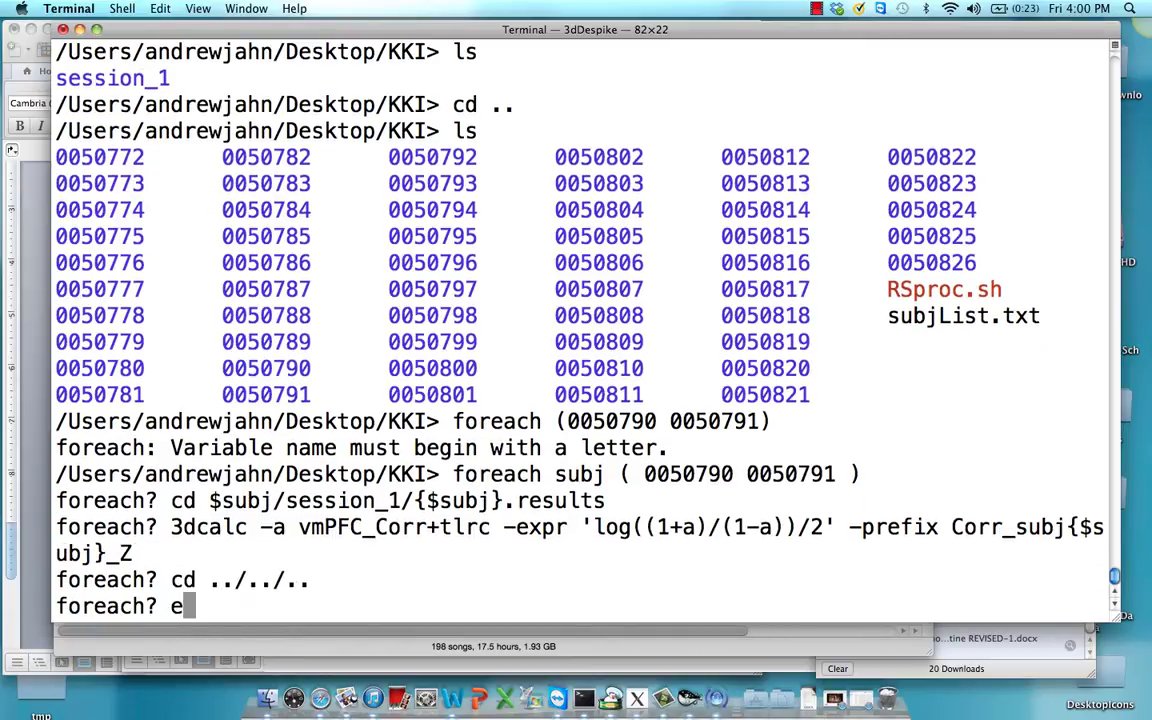
pyautogui.write('nd')
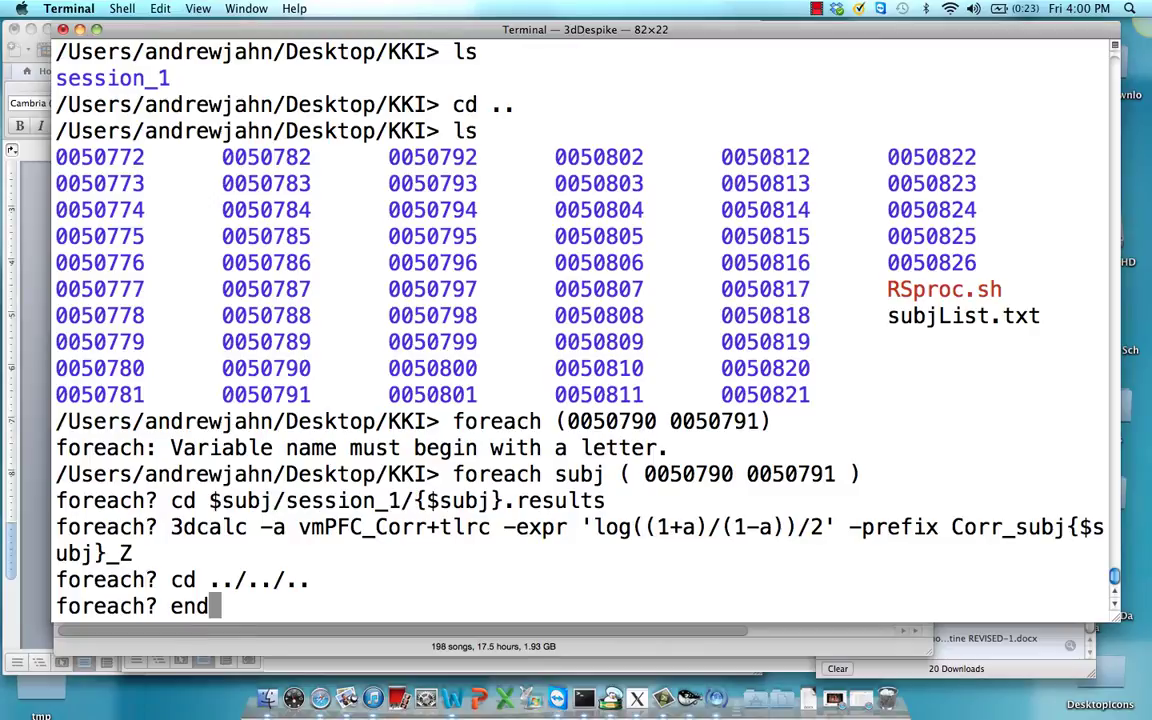